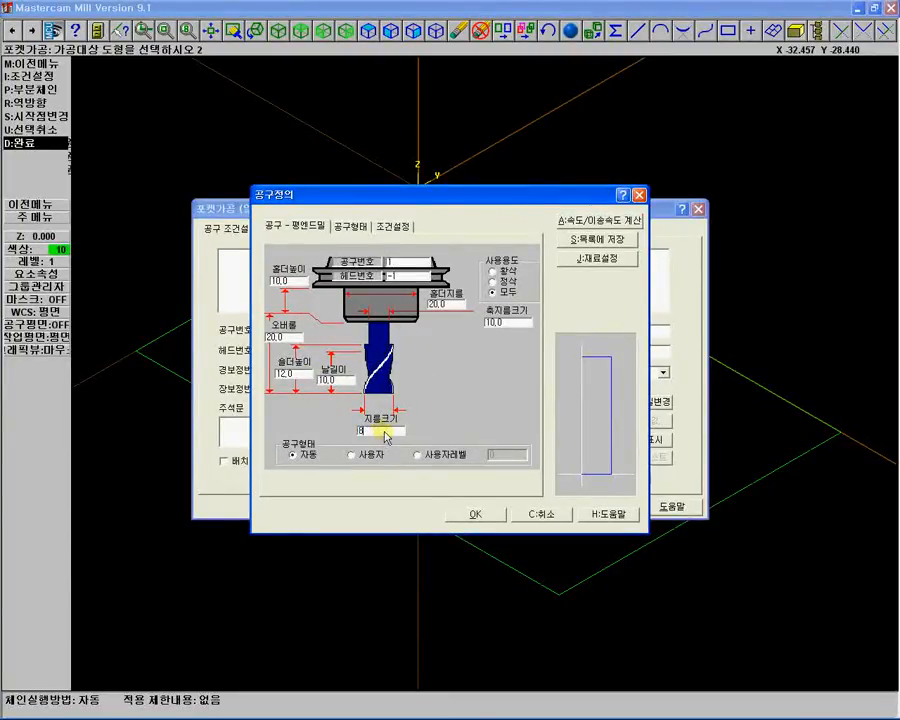
Define the flat end mill with 8 mm diameter, 50 mm overall length, 45 mm shoulder height and 35 mm flute length.
{"action": "type", "text": "8"}
{"action": "left_click", "coordinate": [266, 337]}
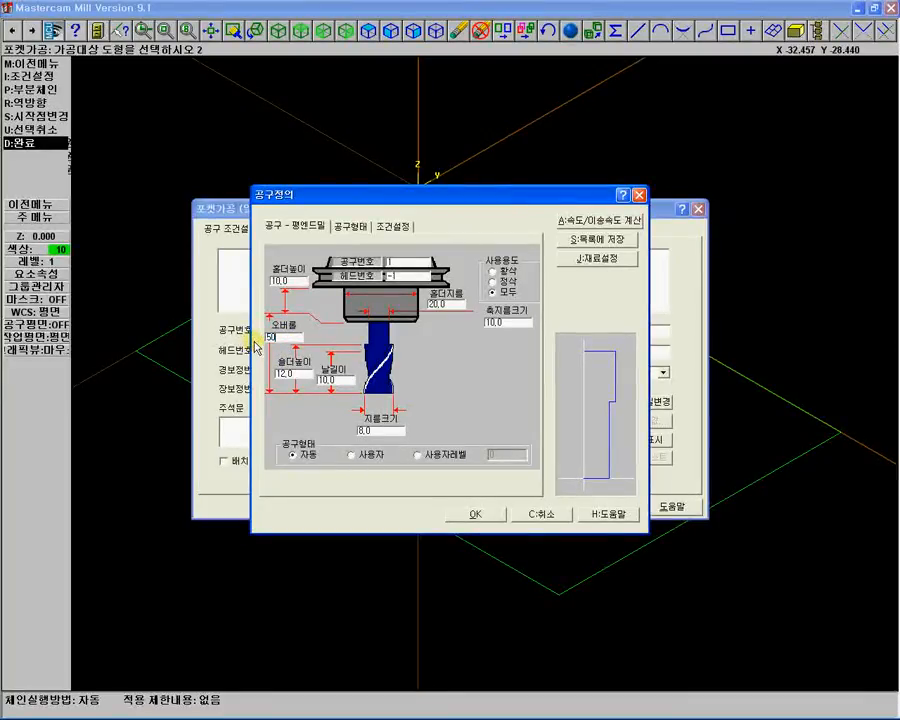
{"action": "left_click", "coordinate": [290, 374]}
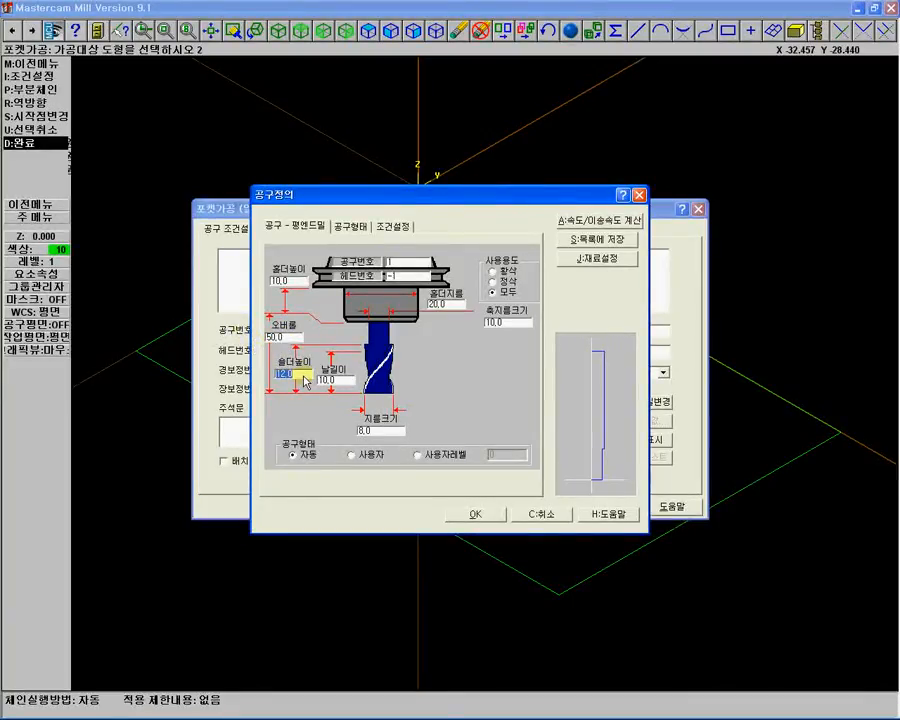
{"action": "type", "text": "45"}
{"action": "key", "text": "Tab"}
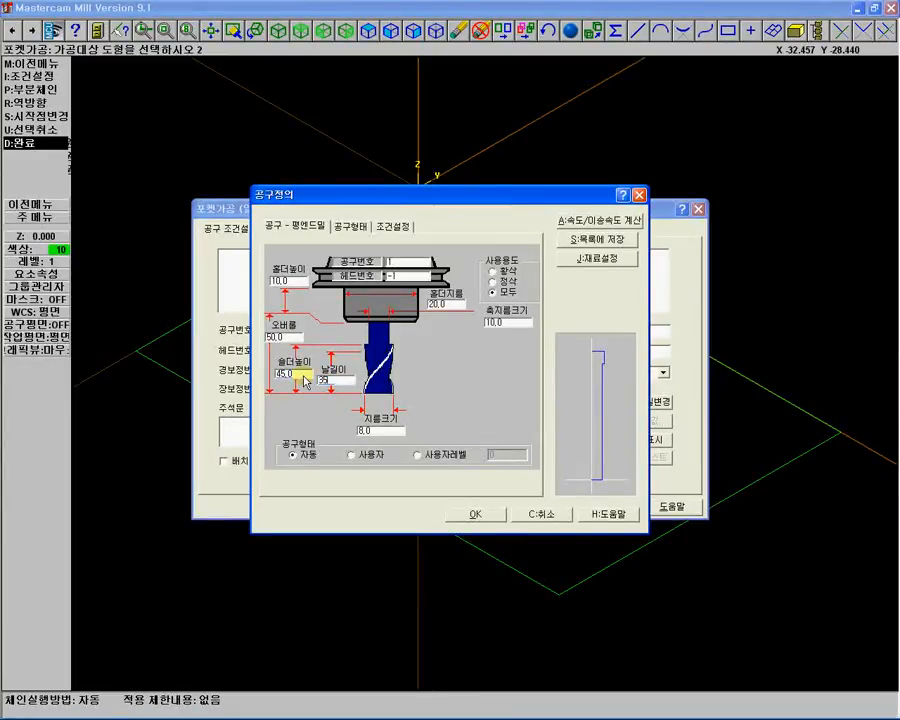
{"action": "key", "text": "Tab"}
On the tool parameters page, set the number of flutes to 2 and spindle speed to 12000.
{"action": "left_click", "coordinate": [393, 226]}
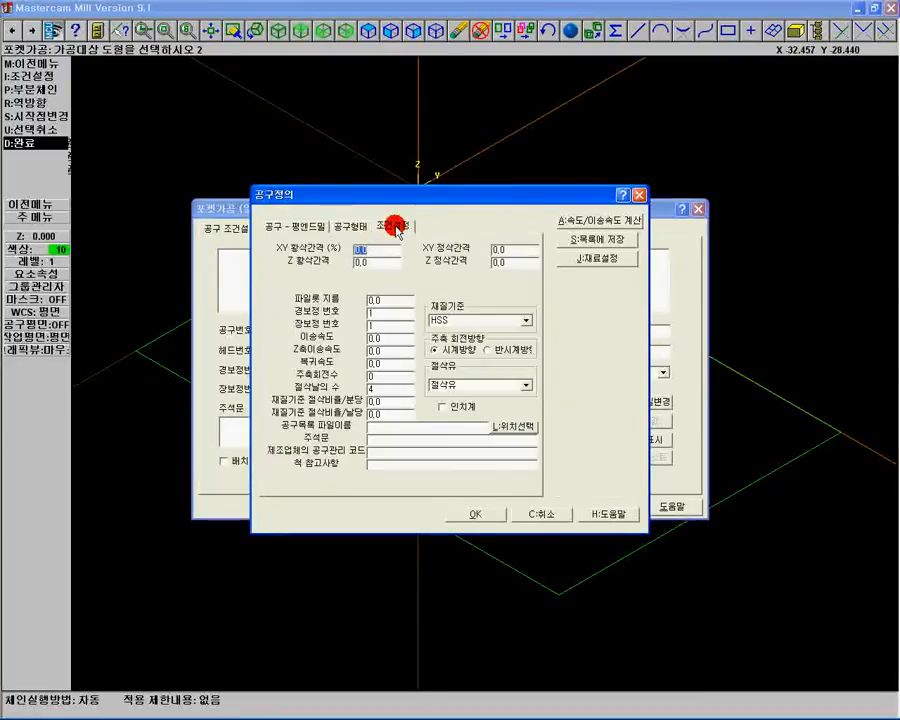
{"action": "double_click", "coordinate": [374, 390]}
{"action": "type", "text": "2"}
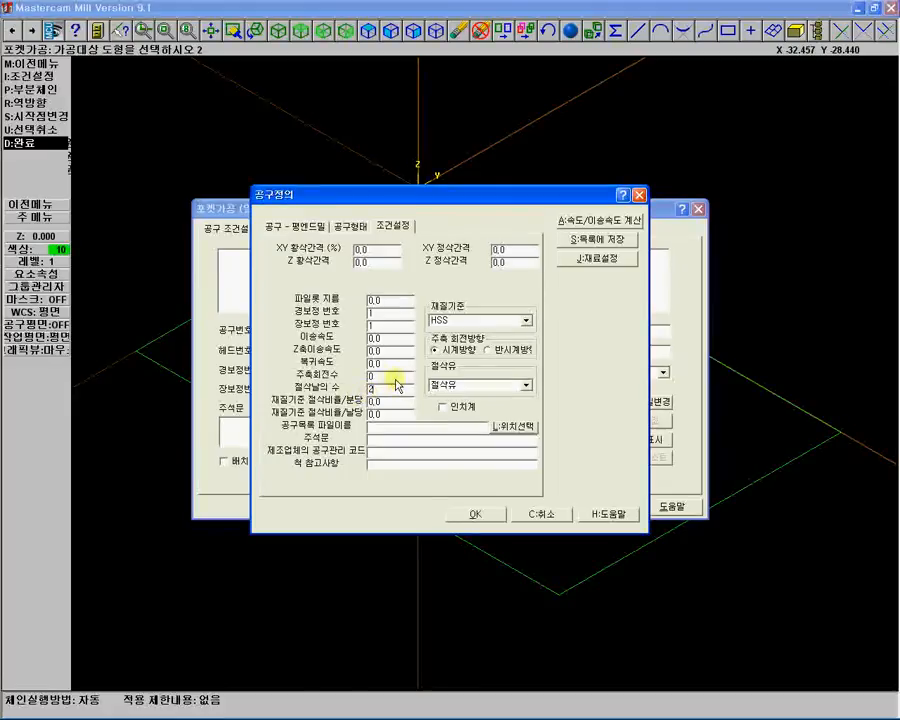
{"action": "double_click", "coordinate": [372, 376]}
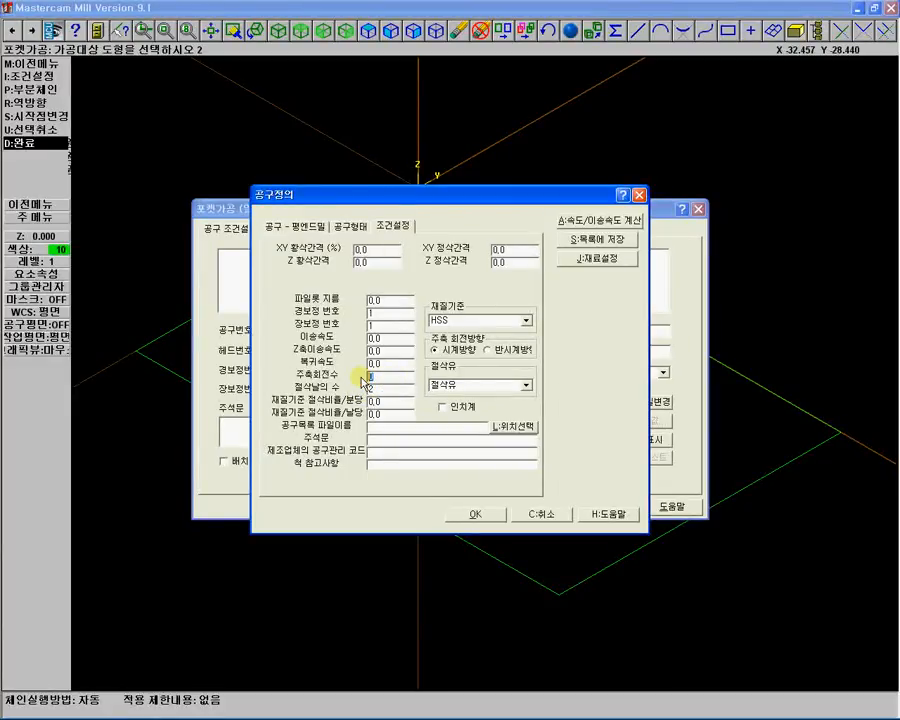
{"action": "type", "text": "12000"}
Set the retract rate, plunge rate and feed rate of the tool to 2100.
{"action": "double_click", "coordinate": [380, 363]}
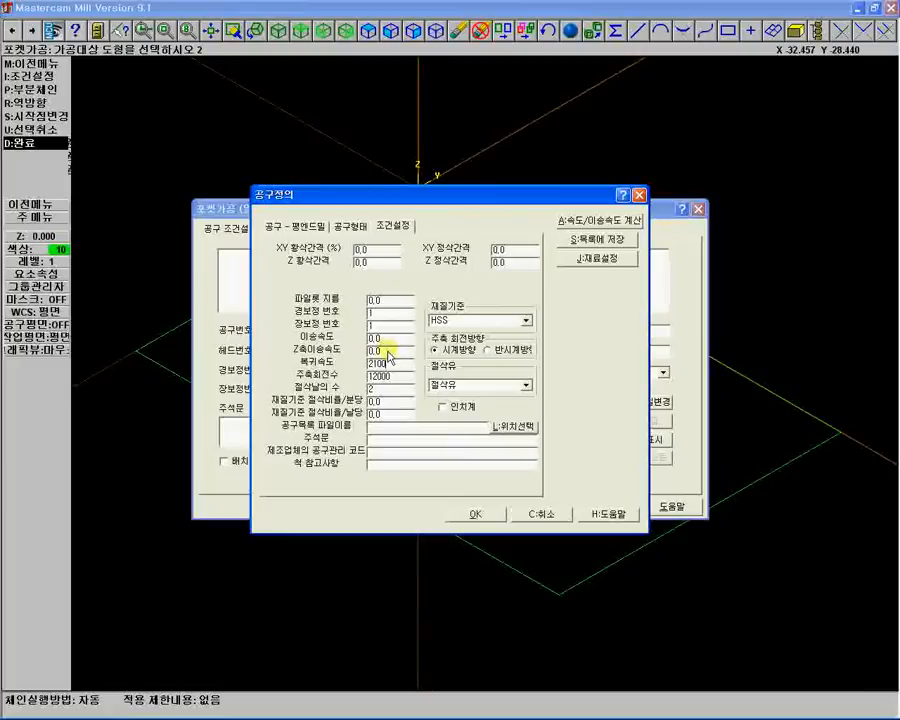
{"action": "left_click_drag", "start_coordinate": [386, 352], "coordinate": [357, 358]}
{"action": "type", "text": "2100"}
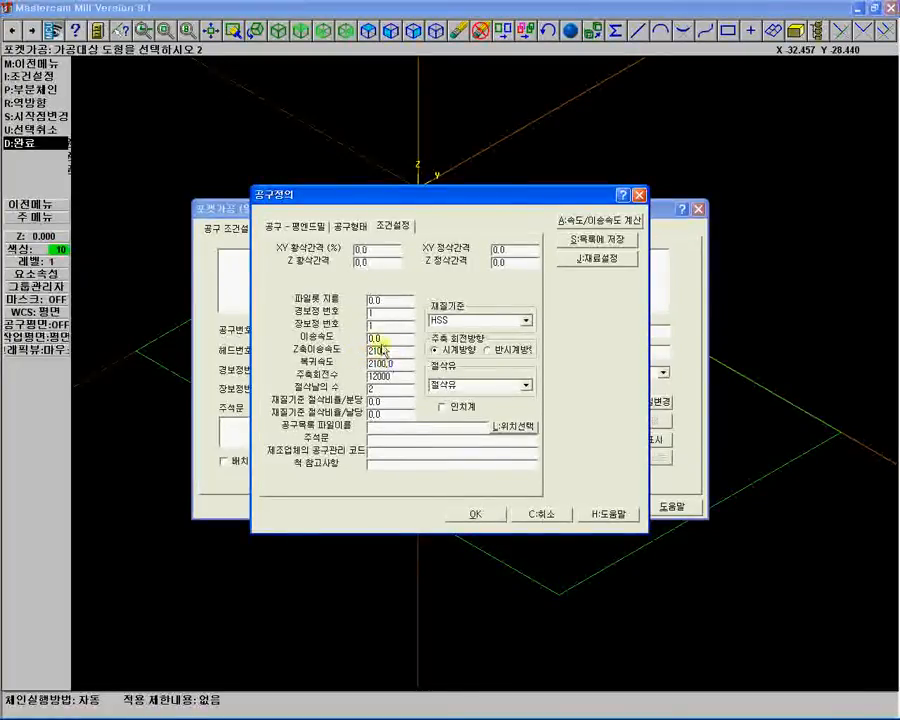
{"action": "key", "text": "shift+Tab"}
{"action": "type", "text": "2100"}
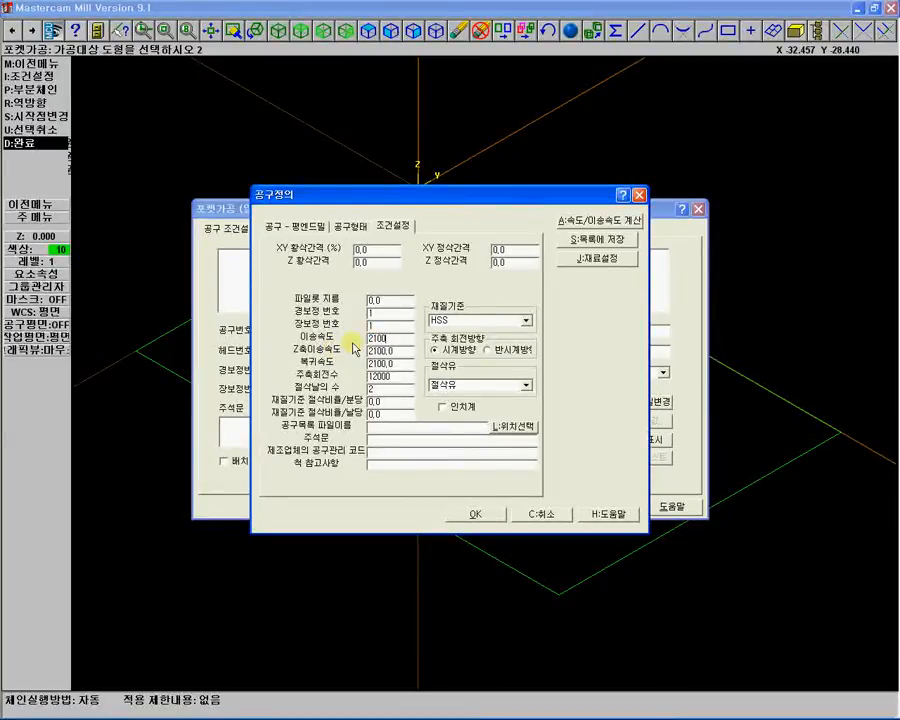
{"action": "key", "text": "shift+Tab"}
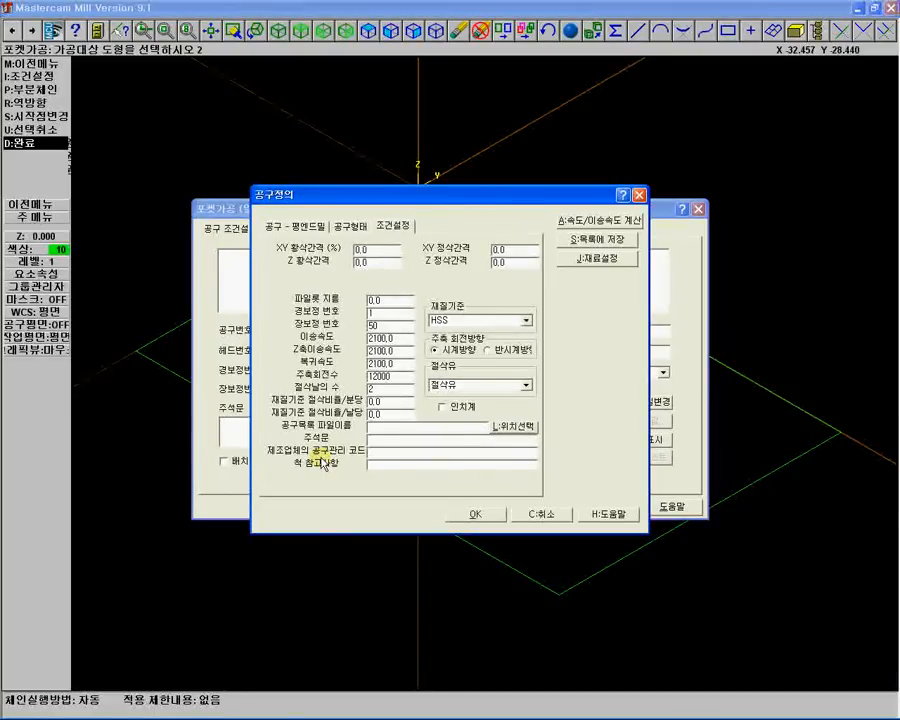
Enter the tool comment "8 R/M-AL".
{"action": "type", "text": "8"}
{"action": "type", "text": " 파"}
{"action": "type", "text": "I"}
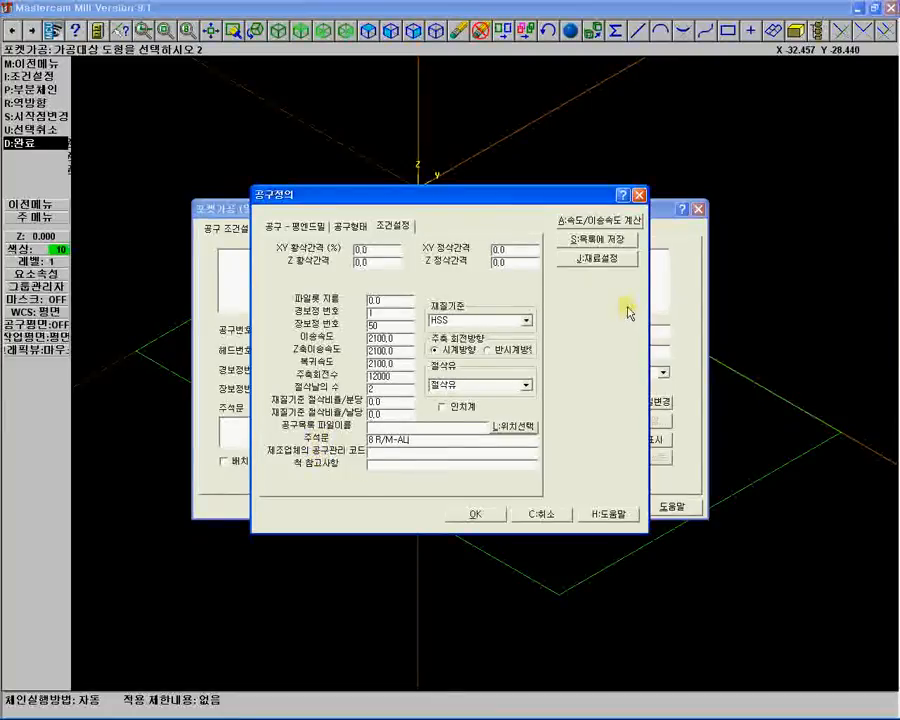
In the job setup, switch cutter compensation and feed calculation to use tool settings, then confirm.
{"action": "left_click", "coordinate": [586, 262]}
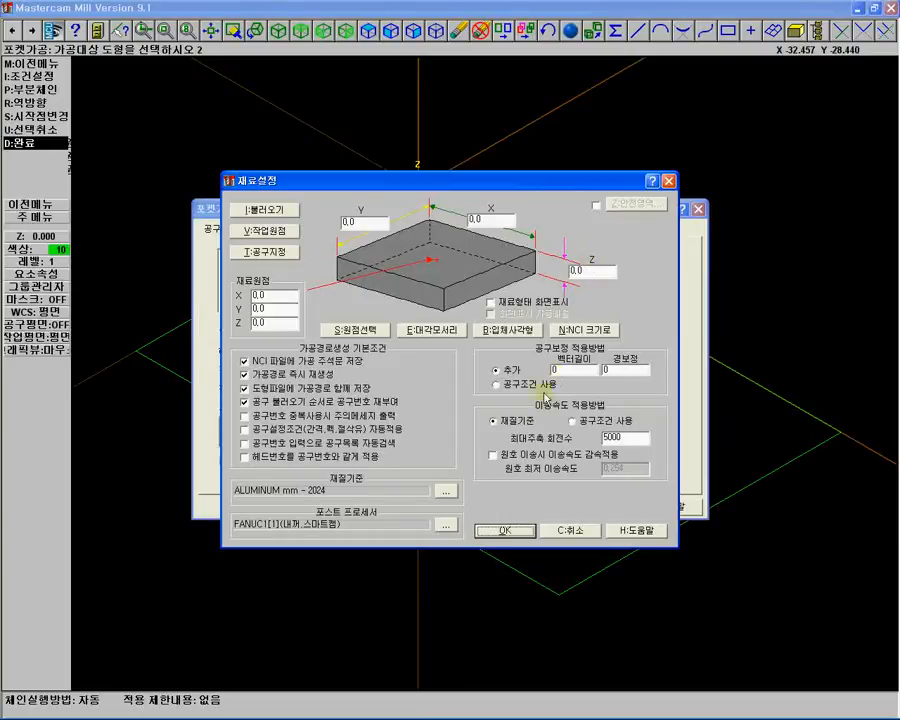
{"action": "left_click", "coordinate": [498, 384]}
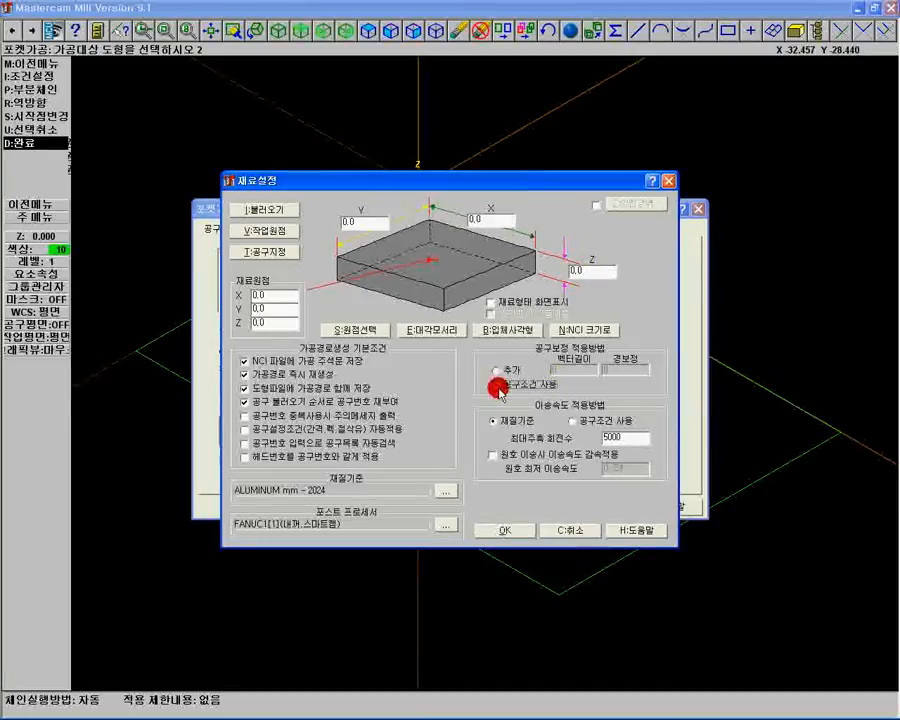
{"action": "left_click", "coordinate": [573, 421]}
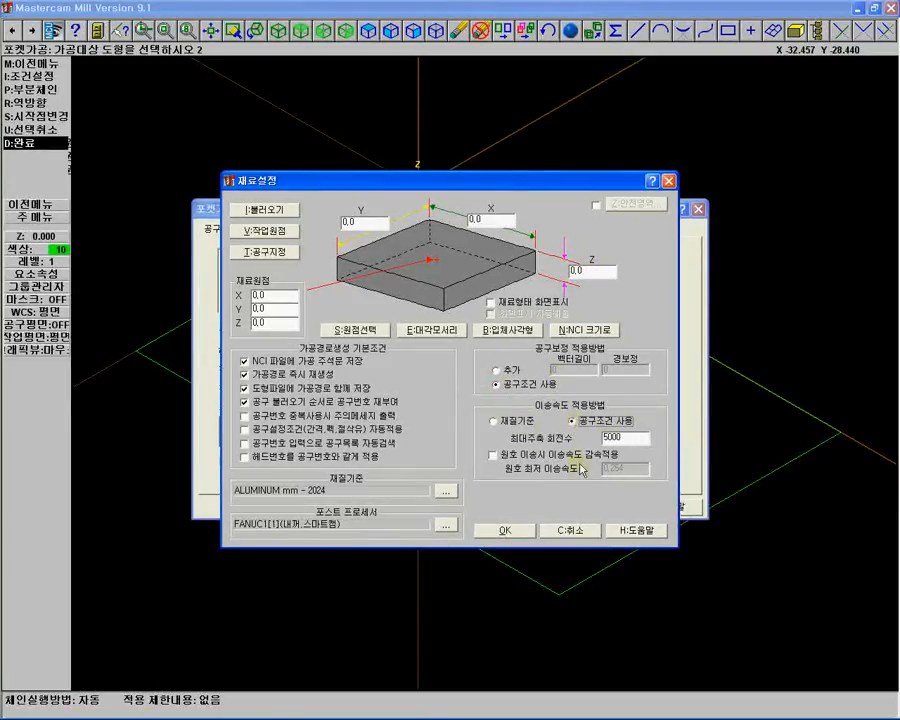
{"action": "left_click", "coordinate": [512, 531]}
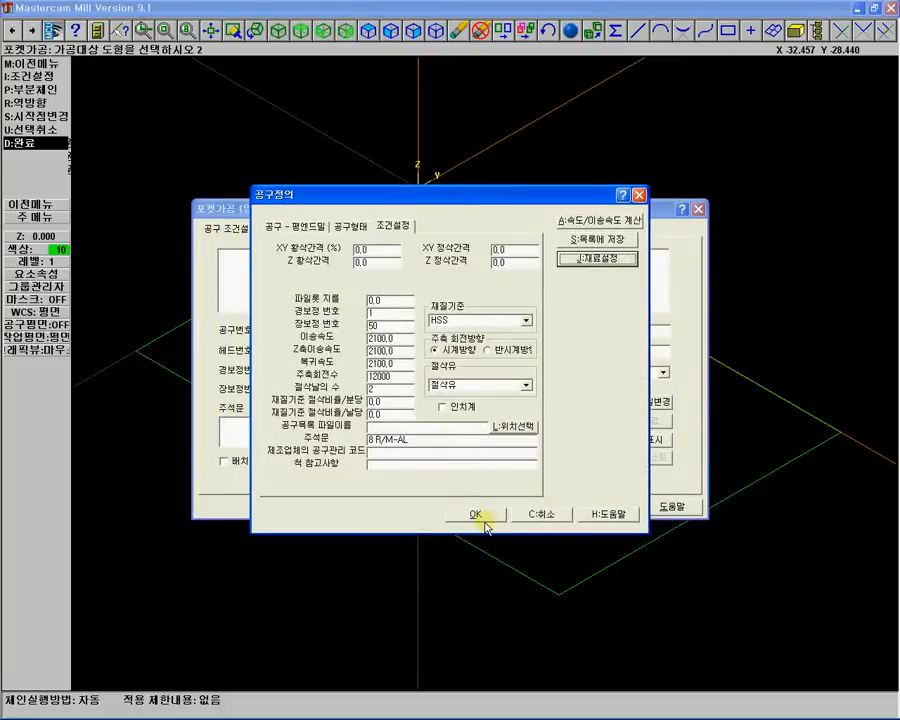
Confirm the tool definition and set the pocket depth to -20 in the pocketing parameters.
{"action": "left_click", "coordinate": [478, 515]}
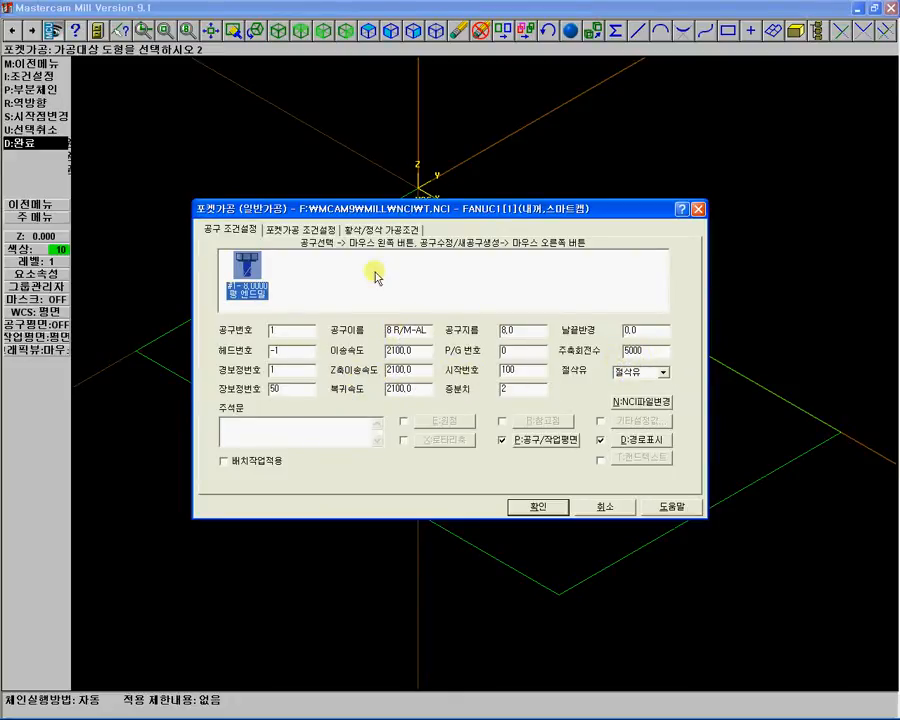
{"action": "left_click", "coordinate": [313, 231]}
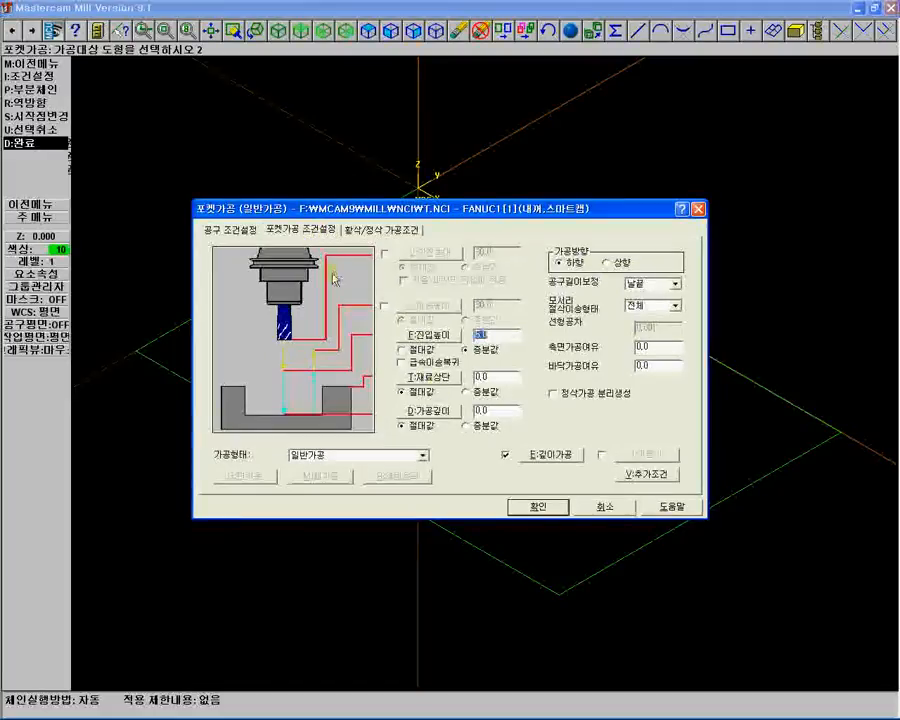
{"action": "double_click", "coordinate": [492, 411]}
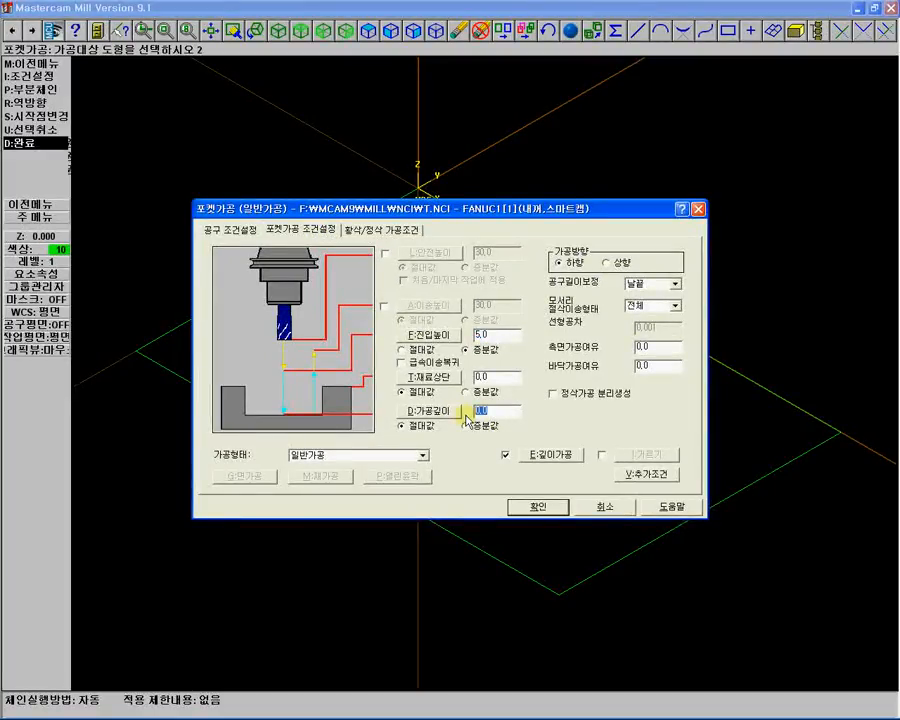
{"action": "type", "text": "-20"}
Enable the feed plane height at 30 and accept the depth cuts settings.
{"action": "left_click", "coordinate": [384, 308]}
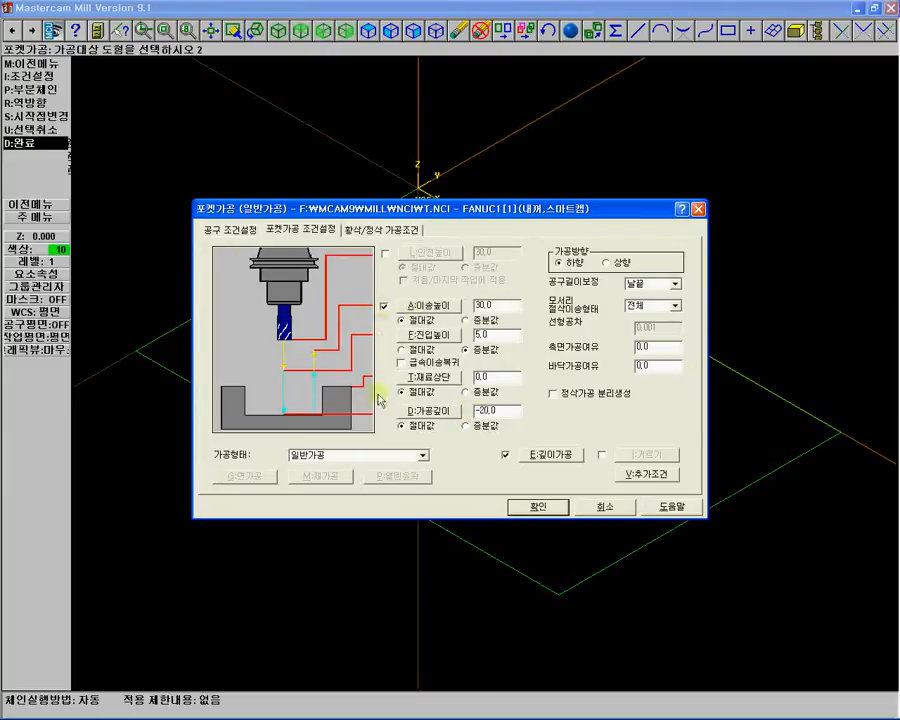
{"action": "left_click", "coordinate": [555, 458]}
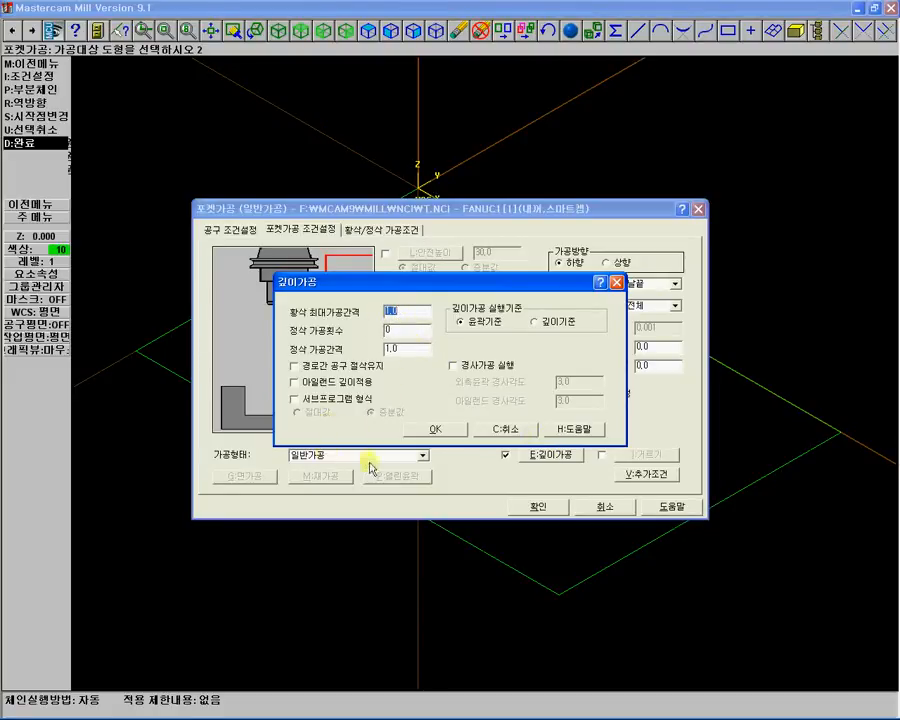
{"action": "left_click", "coordinate": [436, 430]}
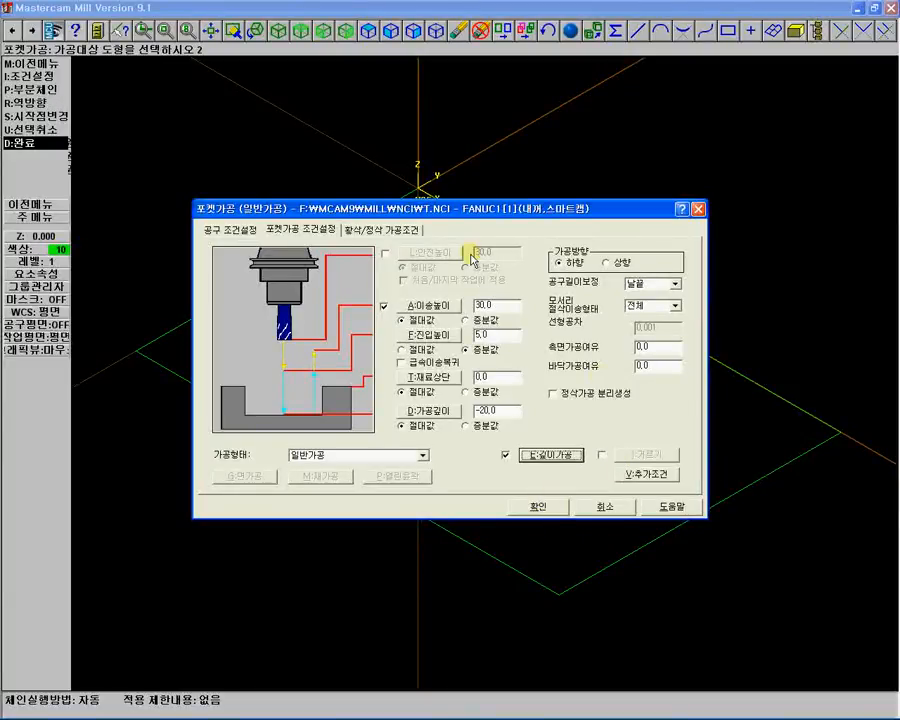
Choose True Spiral roughing and set the helix entry maximum radius to 50%.
{"action": "left_click", "coordinate": [386, 232]}
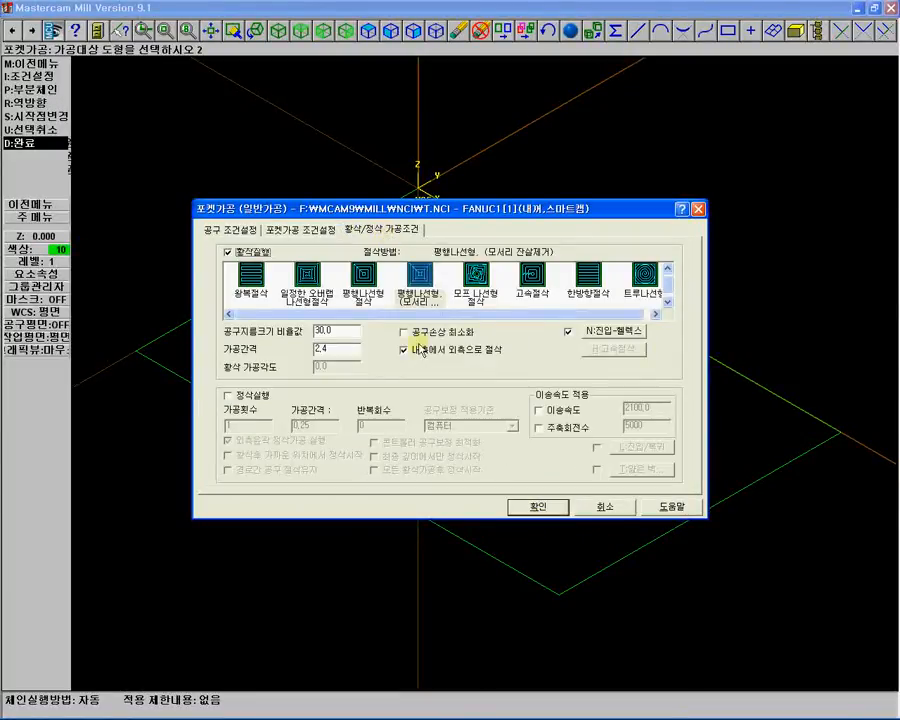
{"action": "left_click", "coordinate": [611, 300]}
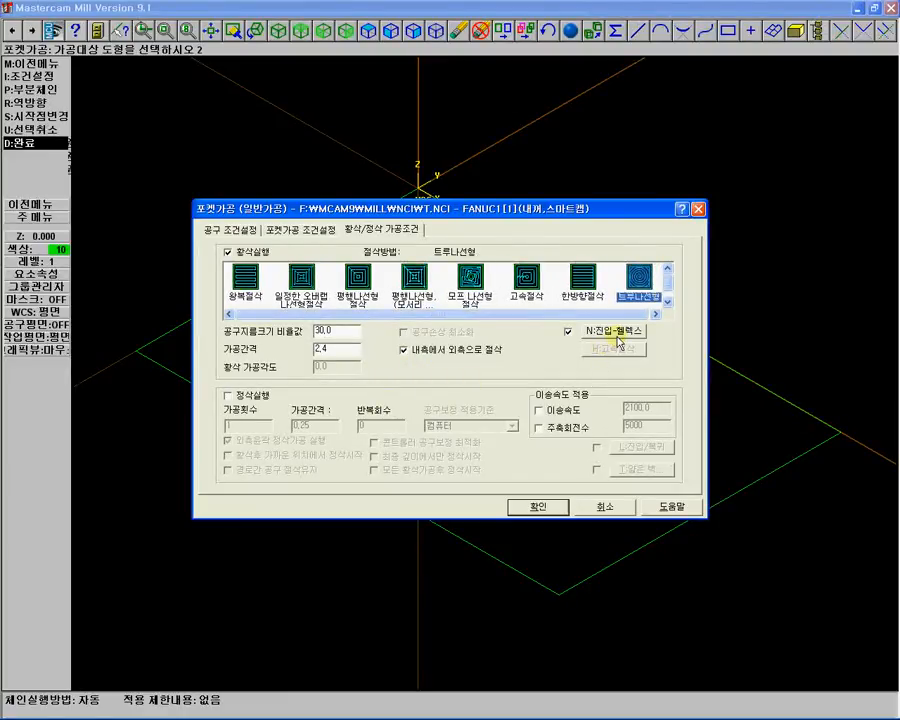
{"action": "left_click", "coordinate": [619, 338]}
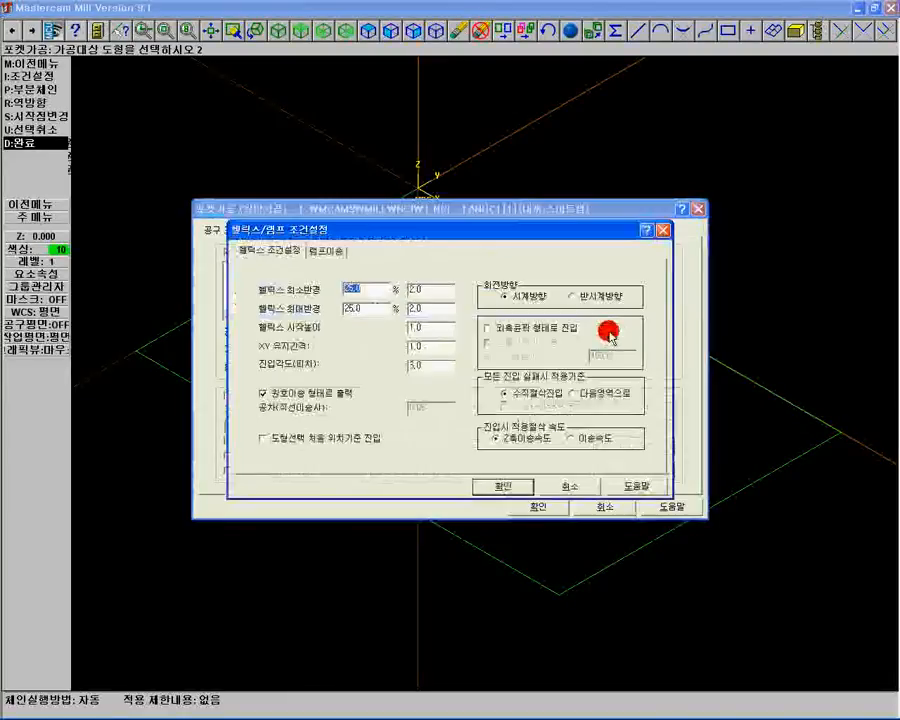
{"action": "left_click", "coordinate": [352, 308]}
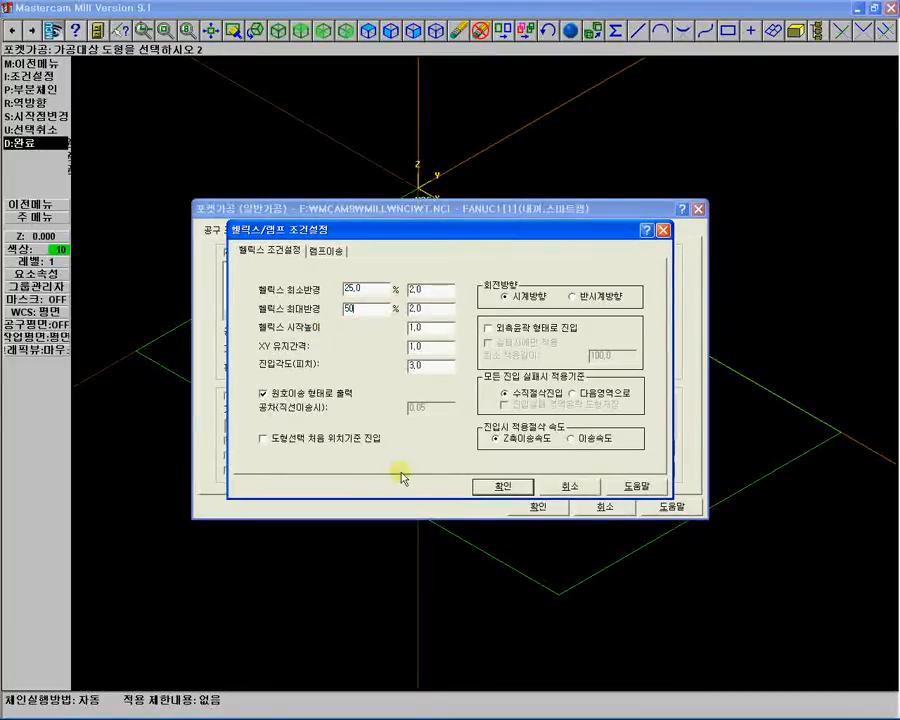
{"action": "left_click", "coordinate": [502, 488]}
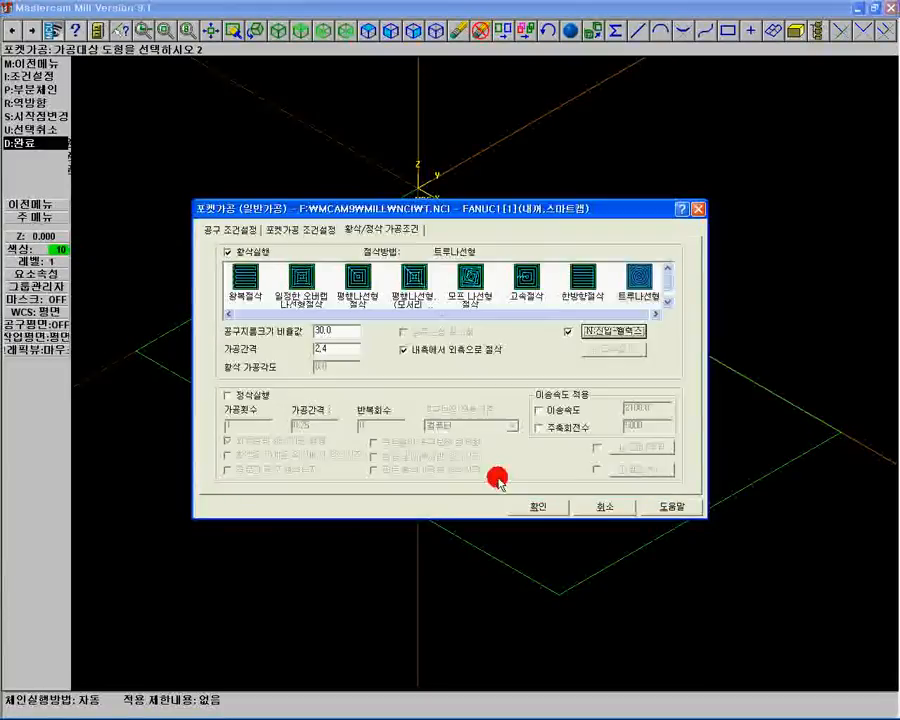
Set wall and floor stock to leave to 0.3 each and confirm the pocket toolpath.
{"action": "left_click", "coordinate": [300, 229]}
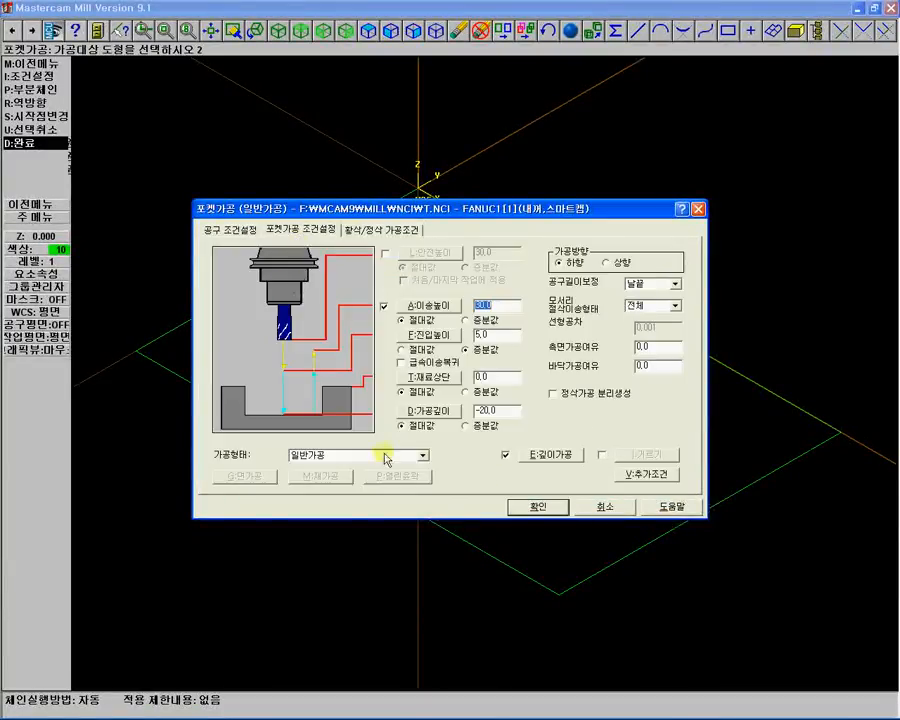
{"action": "left_click", "coordinate": [645, 347]}
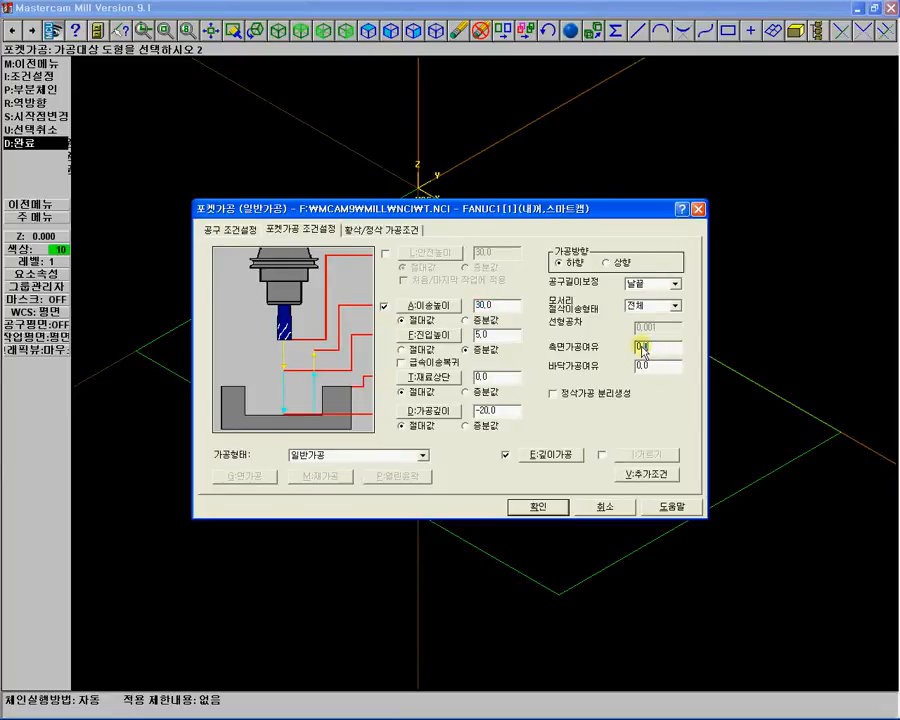
{"action": "type", "text": "3"}
{"action": "left_click", "coordinate": [652, 368]}
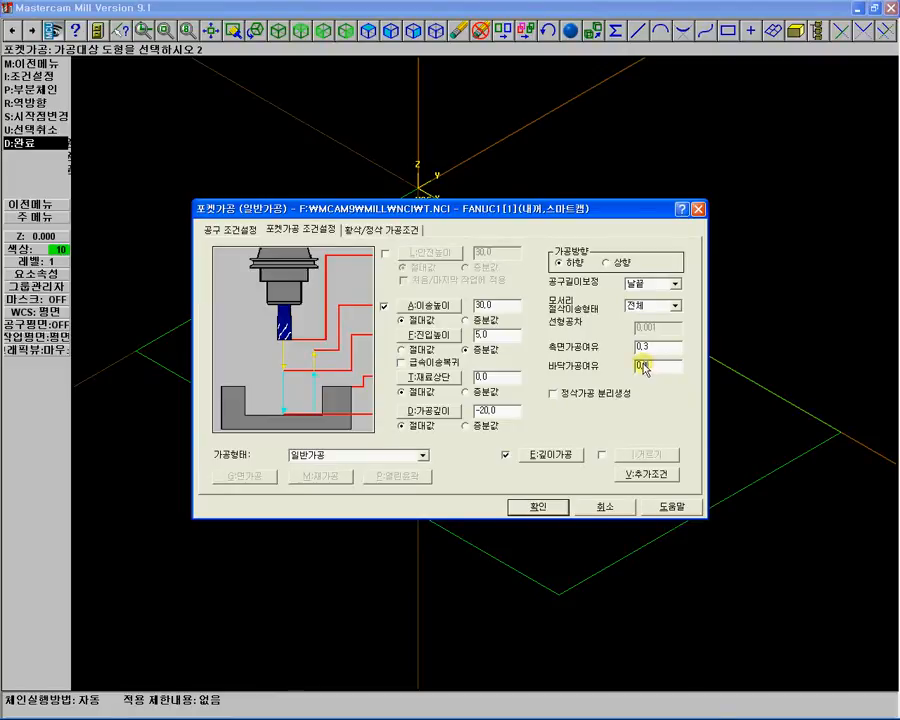
{"action": "left_click", "coordinate": [548, 510]}
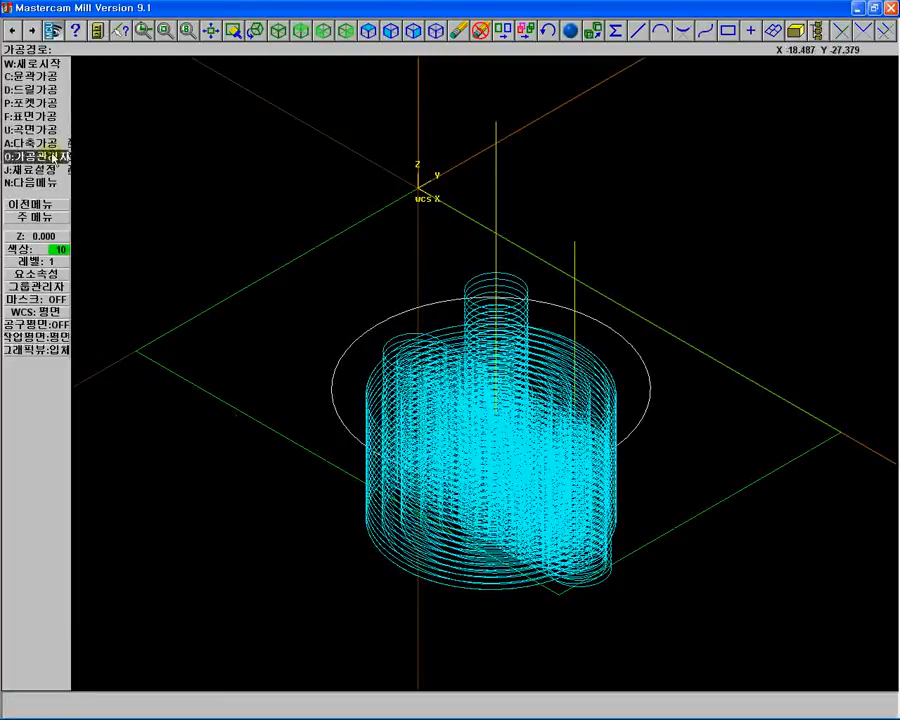
Open the Operations Manager and copy and paste the pocket operation to duplicate it.
{"action": "left_click", "coordinate": [54, 158]}
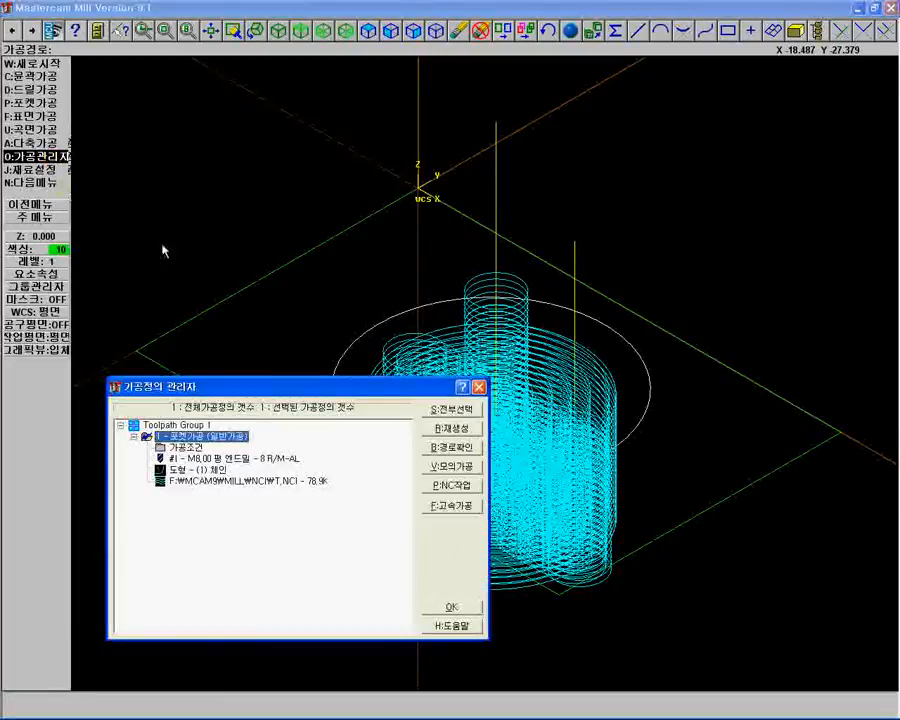
{"action": "right_click", "coordinate": [224, 440]}
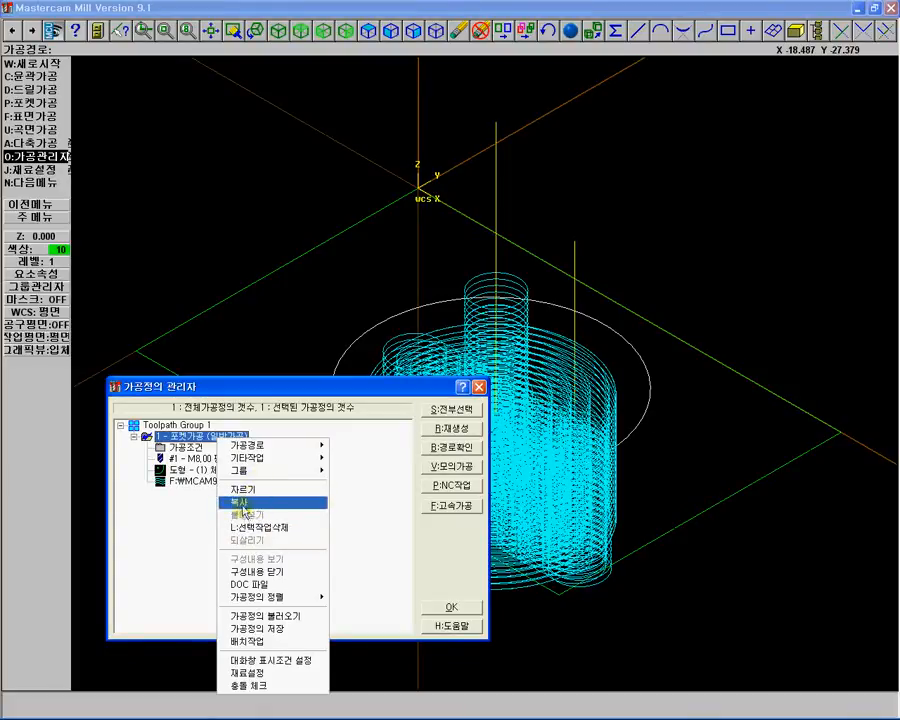
{"action": "left_click", "coordinate": [243, 501]}
{"action": "right_click", "coordinate": [244, 508]}
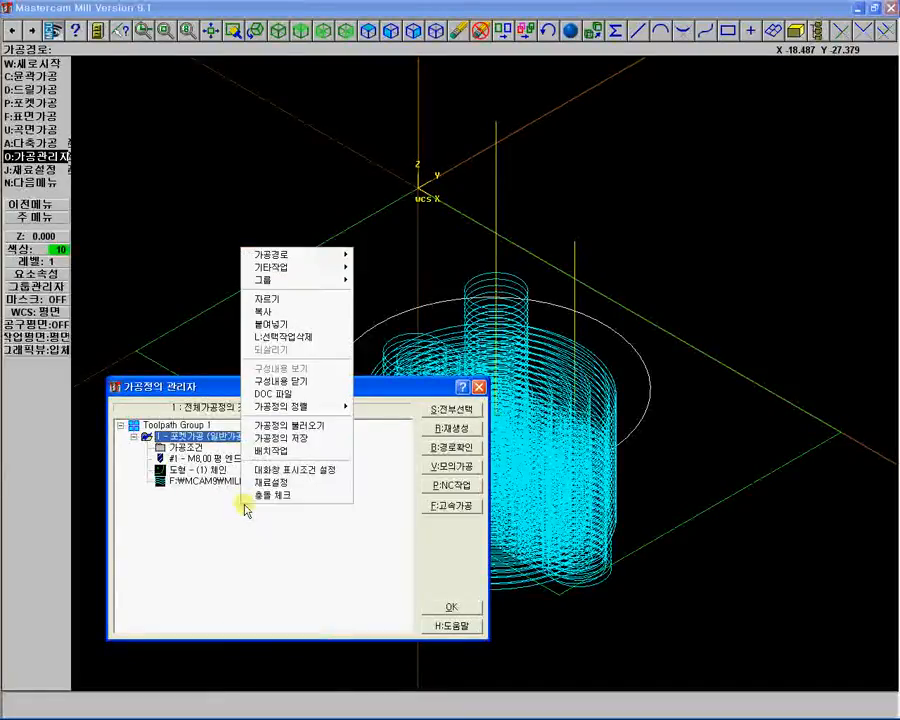
{"action": "left_click", "coordinate": [280, 324]}
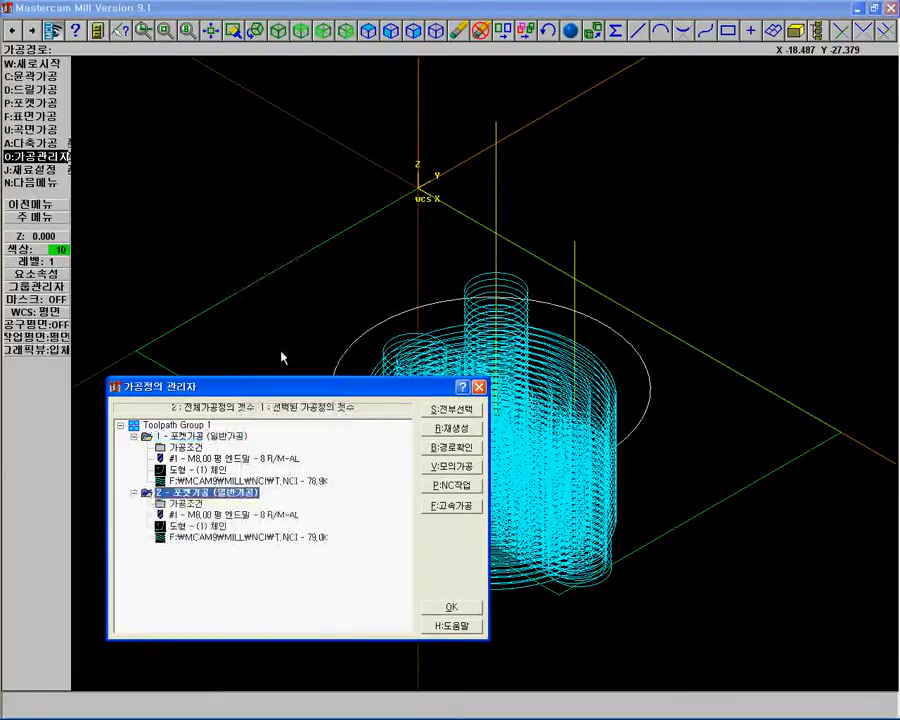
Open the duplicated operation's tool definition and set its feed, plunge and retract rates to 1500.
{"action": "double_click", "coordinate": [176, 514]}
{"action": "left_click", "coordinate": [405, 262]}
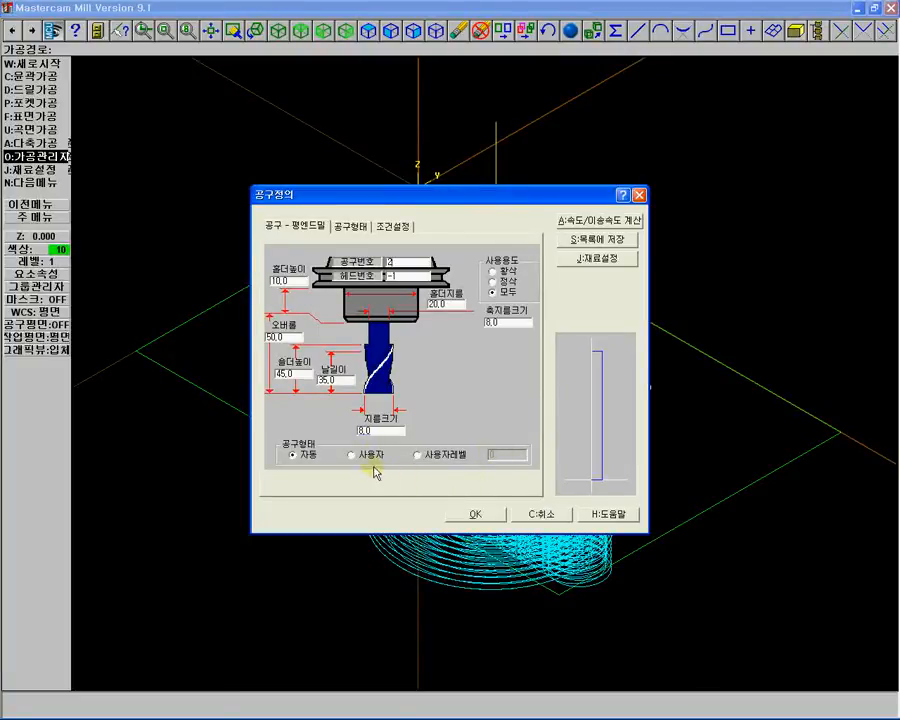
{"action": "left_click", "coordinate": [395, 227]}
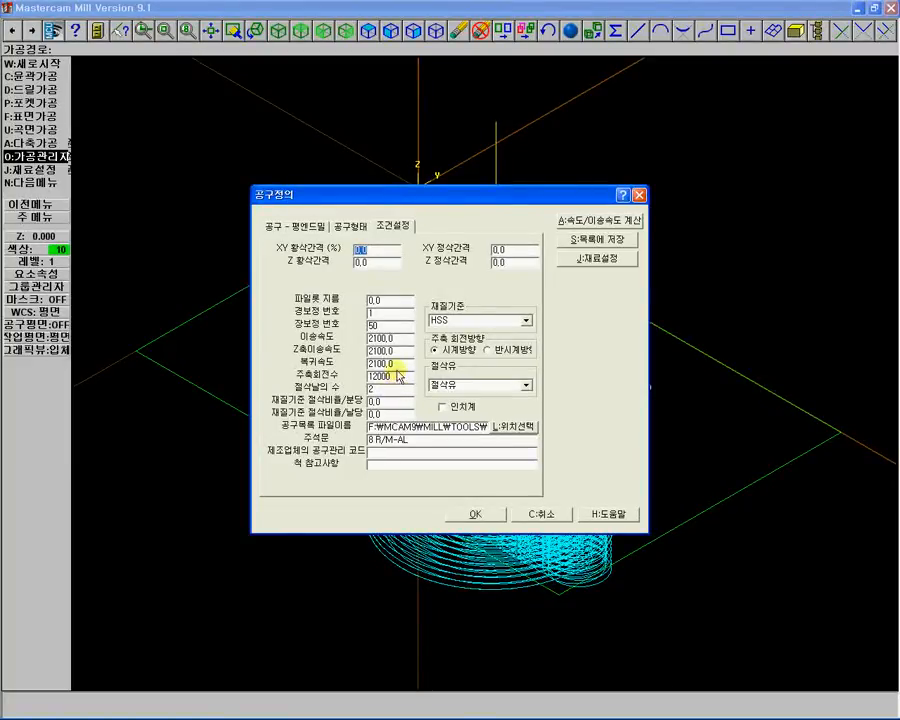
{"action": "left_click_drag", "start_coordinate": [400, 365], "coordinate": [369, 365]}
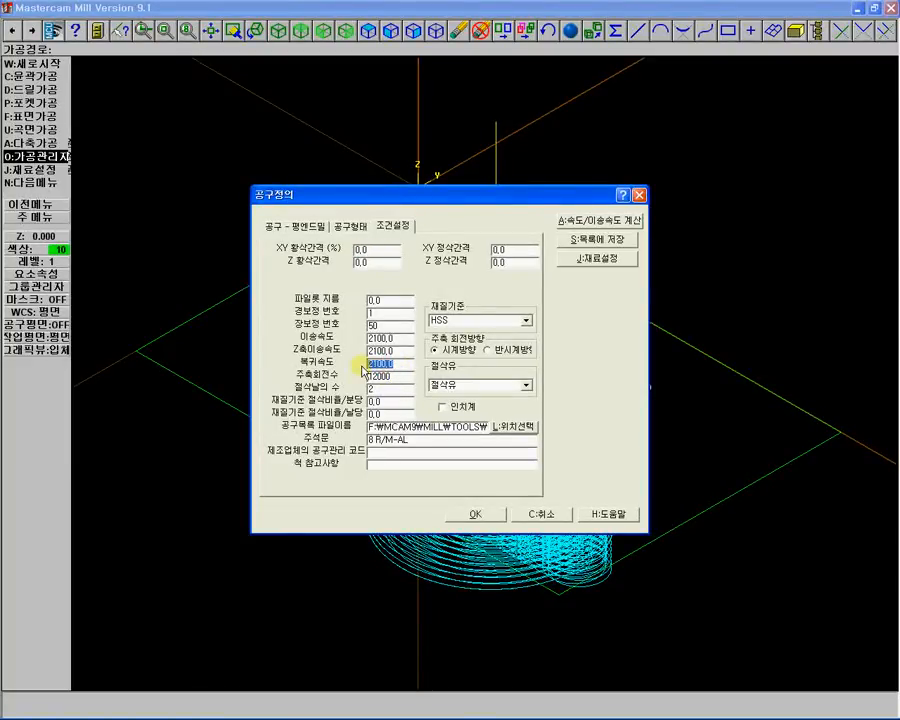
{"action": "type", "text": "1"}
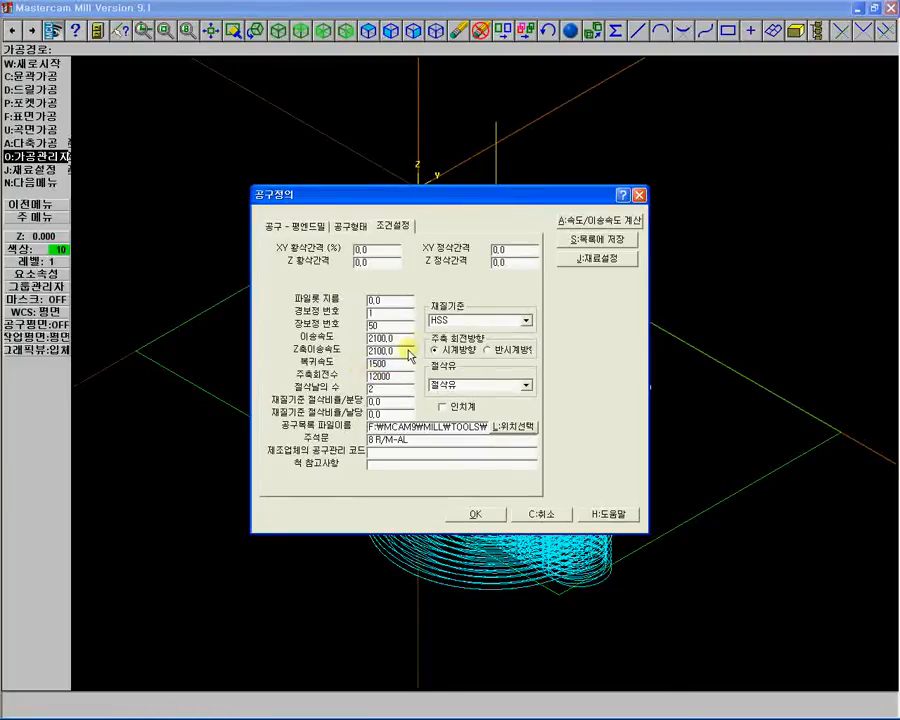
{"action": "left_click_drag", "start_coordinate": [405, 351], "coordinate": [369, 352]}
{"action": "type", "text": "15"}
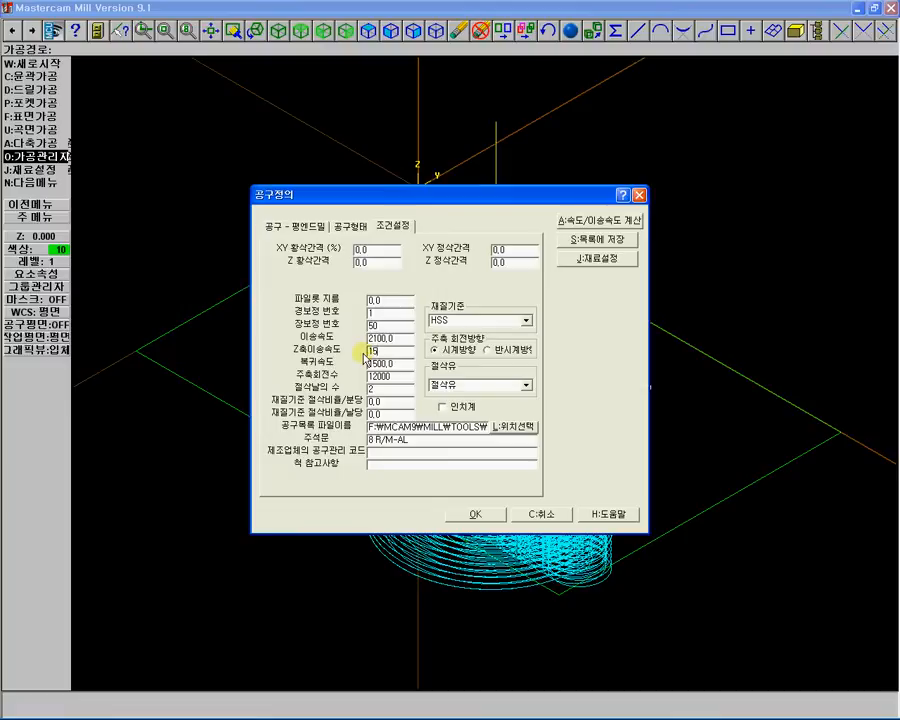
{"action": "type", "text": "00"}
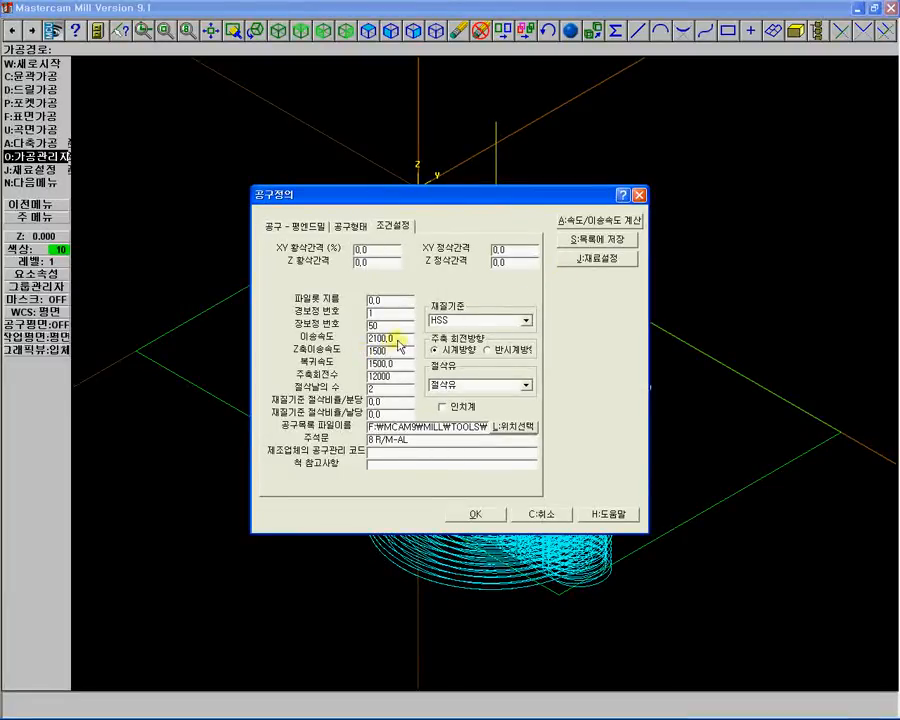
{"action": "left_click_drag", "start_coordinate": [392, 337], "coordinate": [352, 349]}
{"action": "type", "text": "15"}
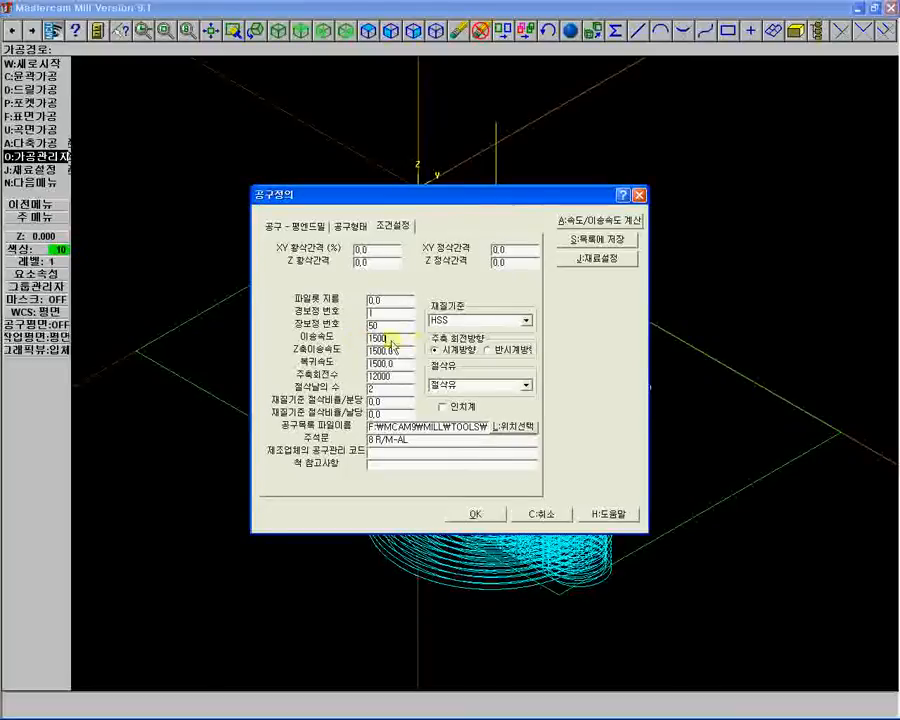
Set the tool's length offset to 52, diameter offset to 2, and change the comment to 8 F/M-AL.
{"action": "left_click", "coordinate": [380, 328]}
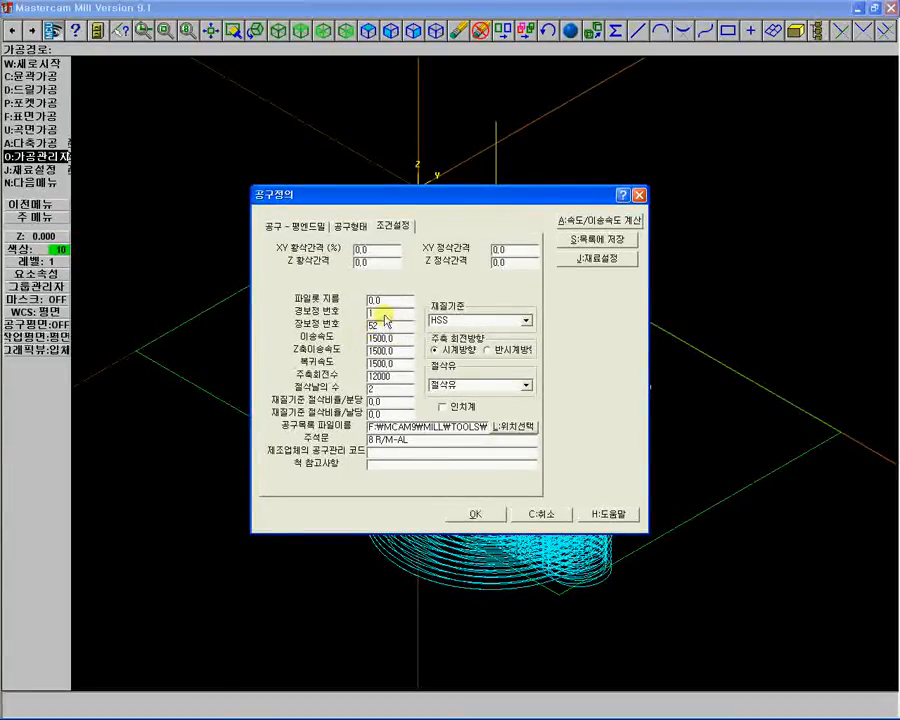
{"action": "left_click_drag", "start_coordinate": [383, 313], "coordinate": [359, 315]}
{"action": "type", "text": "2"}
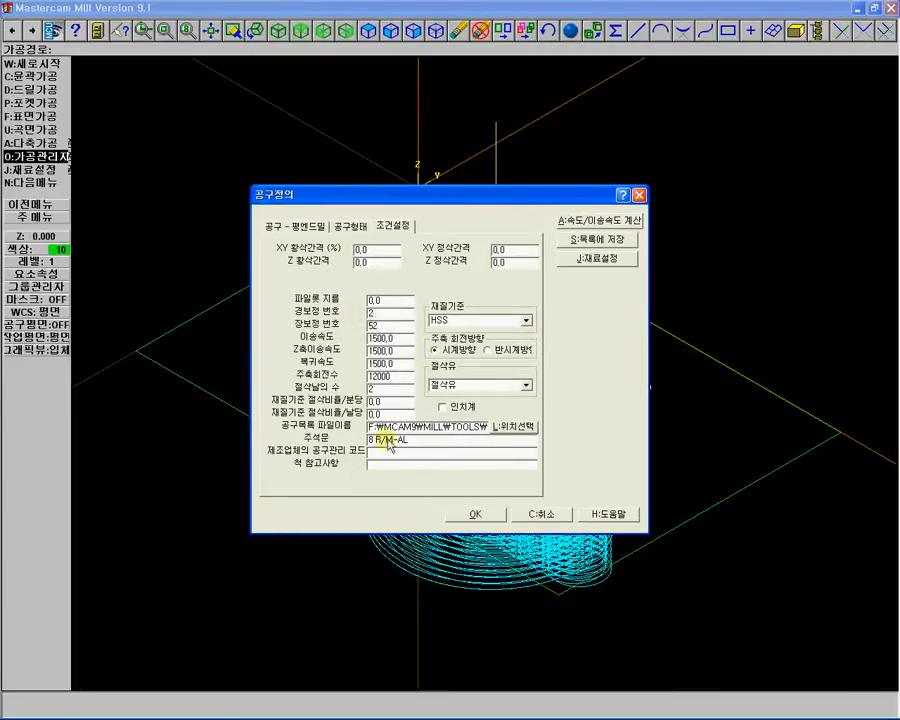
{"action": "left_click", "coordinate": [382, 442]}
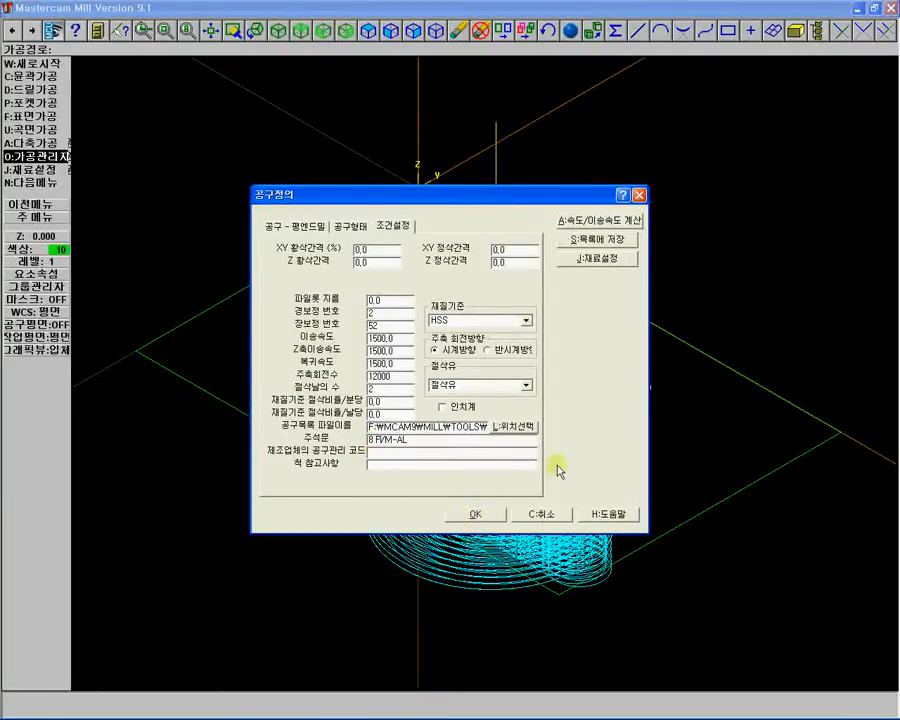
Open the job setup and set the maximum spindle speed to 12000.
{"action": "left_click", "coordinate": [597, 258]}
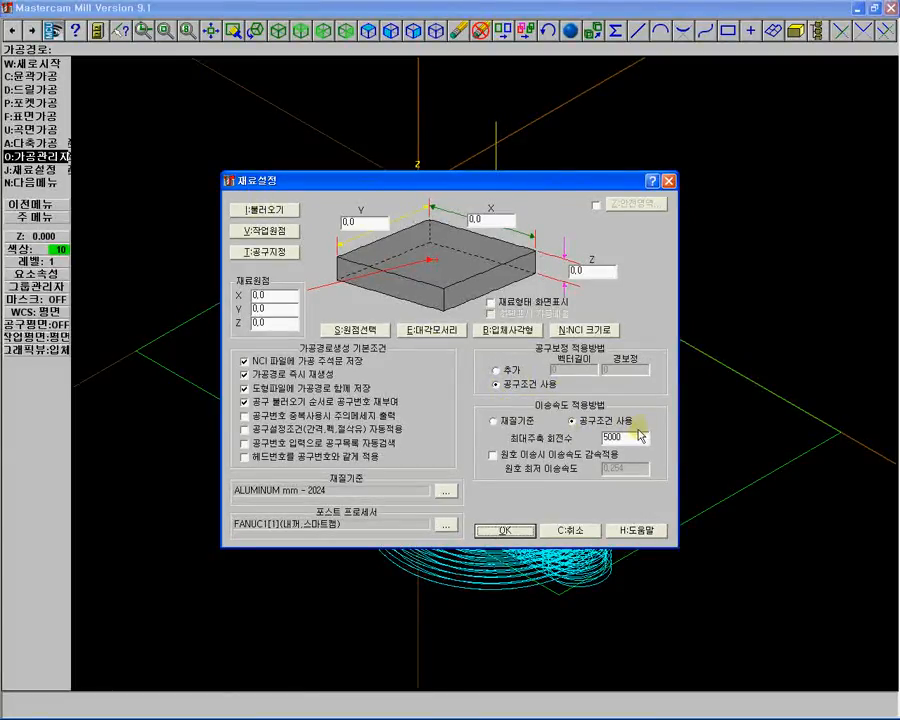
{"action": "double_click", "coordinate": [625, 437]}
{"action": "type", "text": "12"}
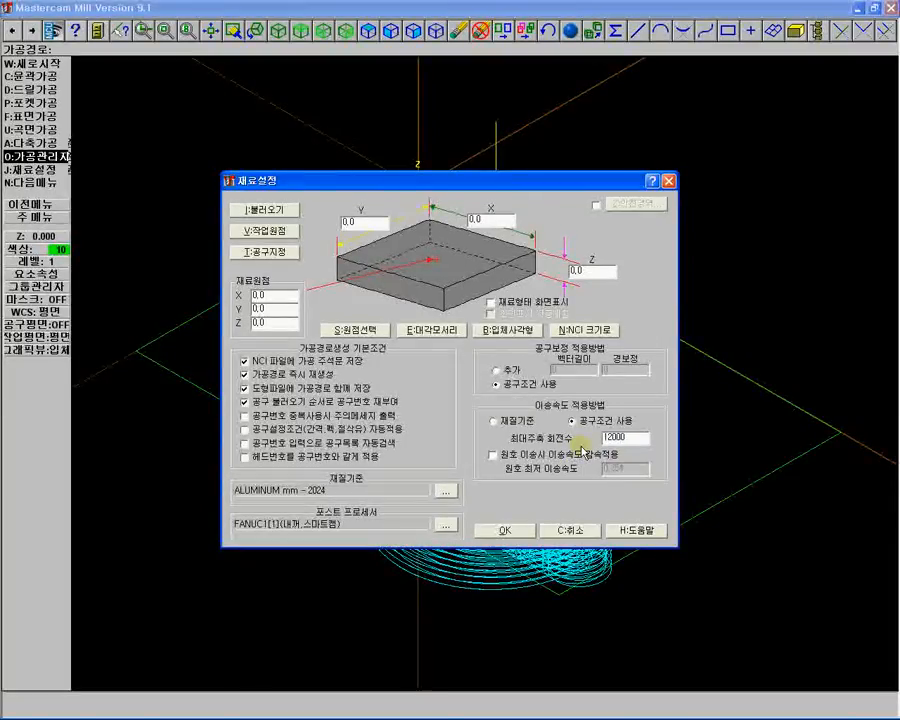
{"action": "left_click", "coordinate": [507, 532]}
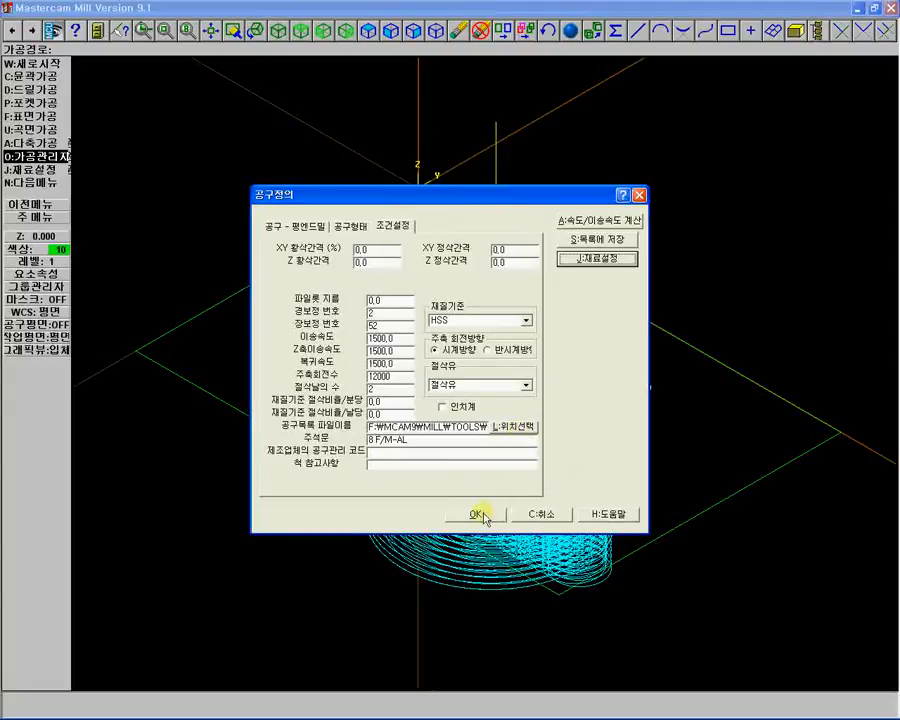
Accept the tool definition and save the changes as a new tool.
{"action": "left_click", "coordinate": [478, 517]}
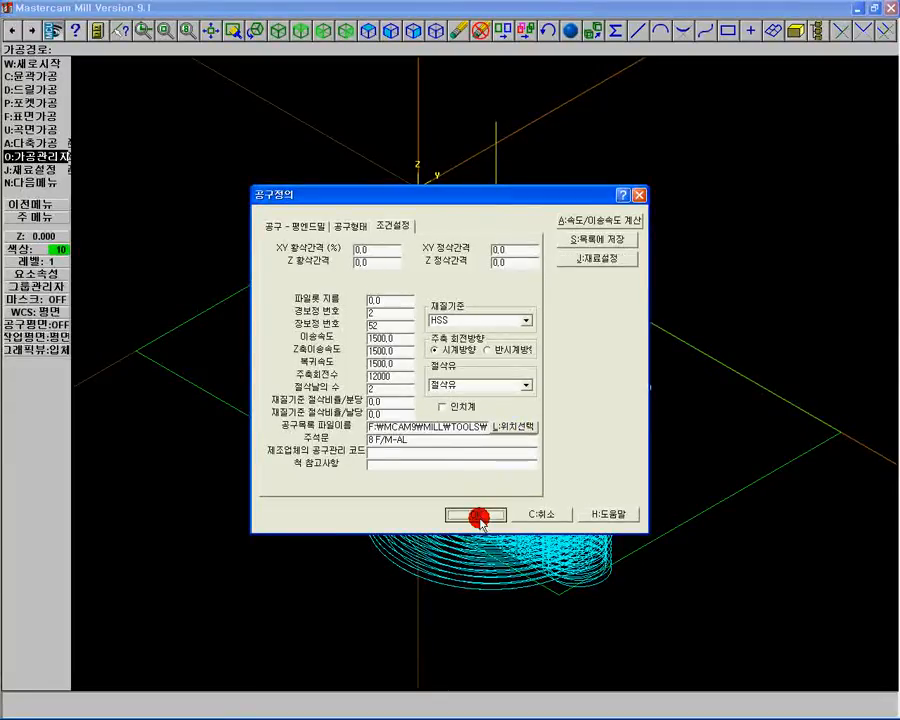
{"action": "left_click", "coordinate": [352, 368]}
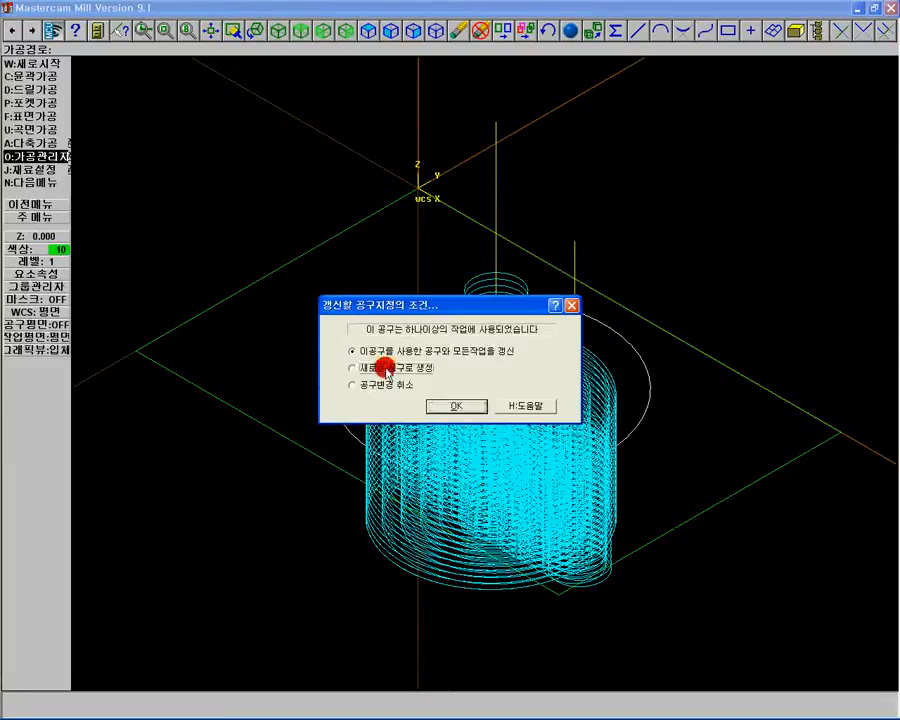
{"action": "left_click", "coordinate": [456, 405]}
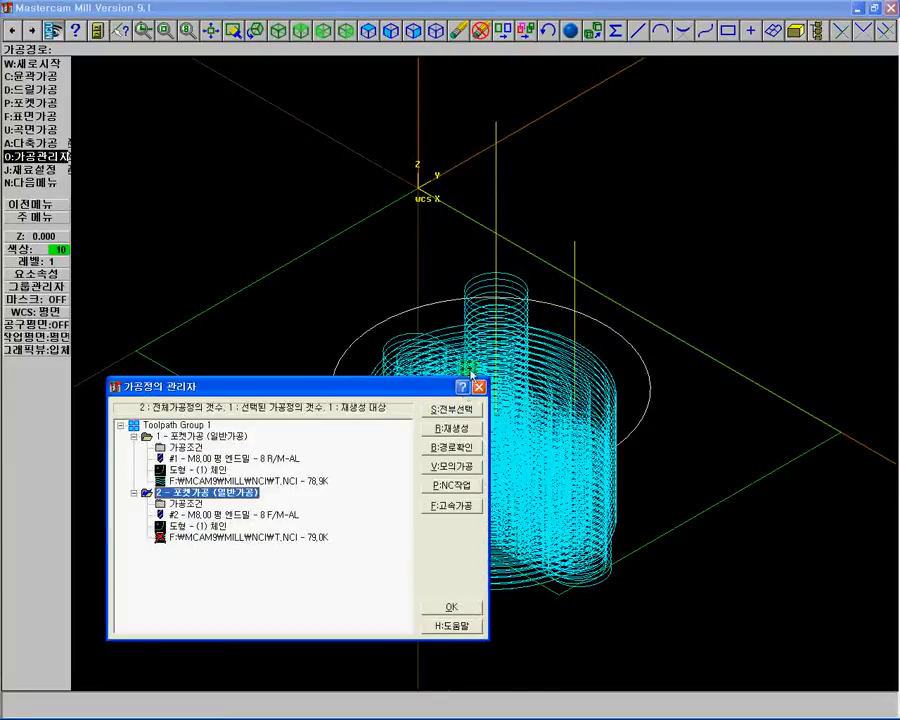
Review the duplicated operation's parameters and regenerate its toolpath.
{"action": "left_click", "coordinate": [172, 505]}
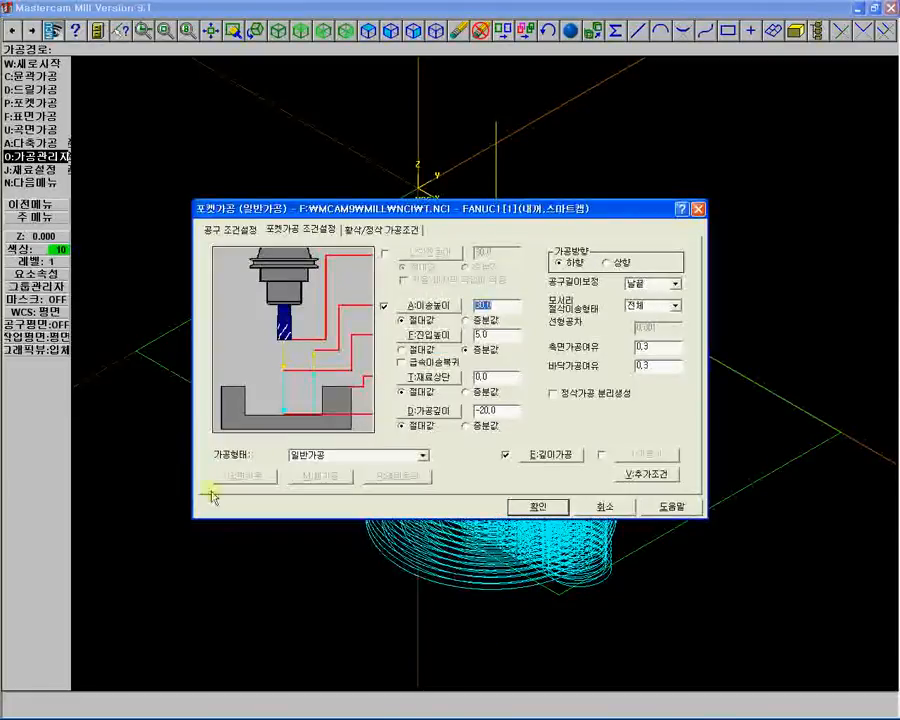
{"action": "left_click", "coordinate": [228, 229]}
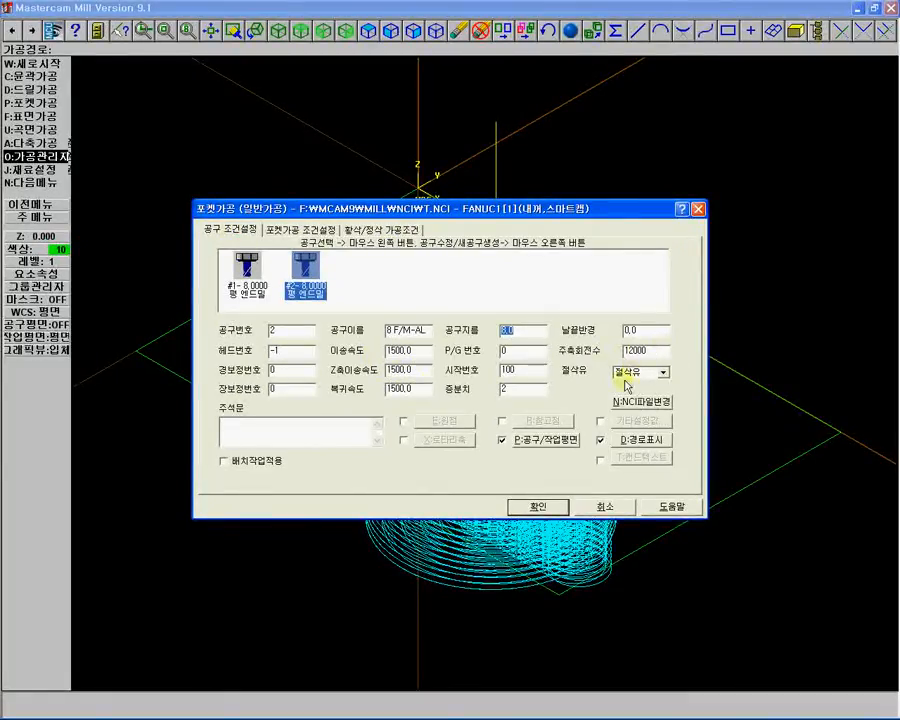
{"action": "left_click", "coordinate": [535, 508]}
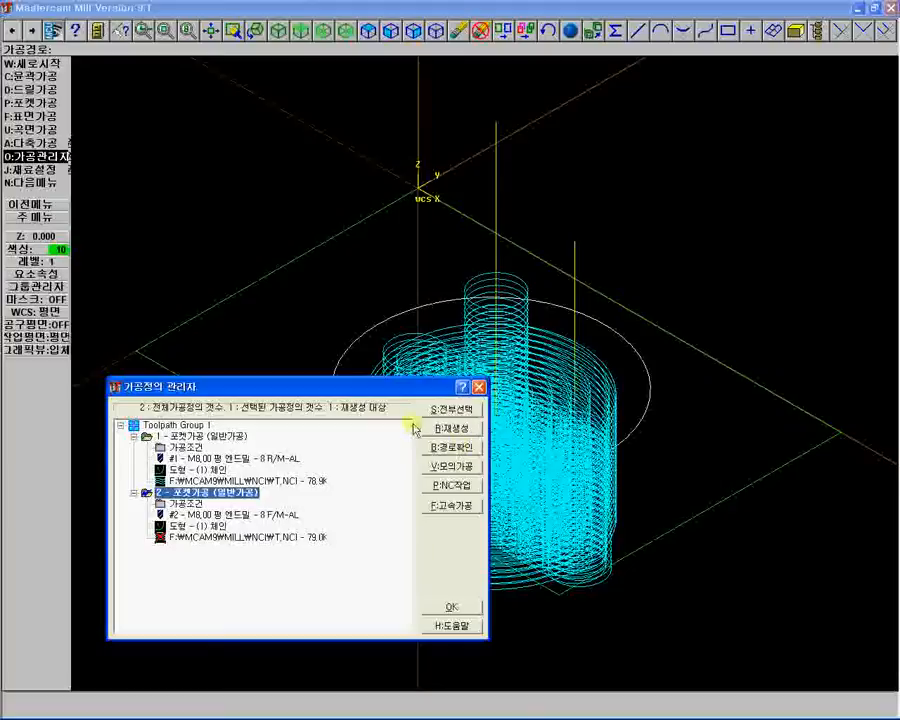
{"action": "left_click", "coordinate": [452, 429]}
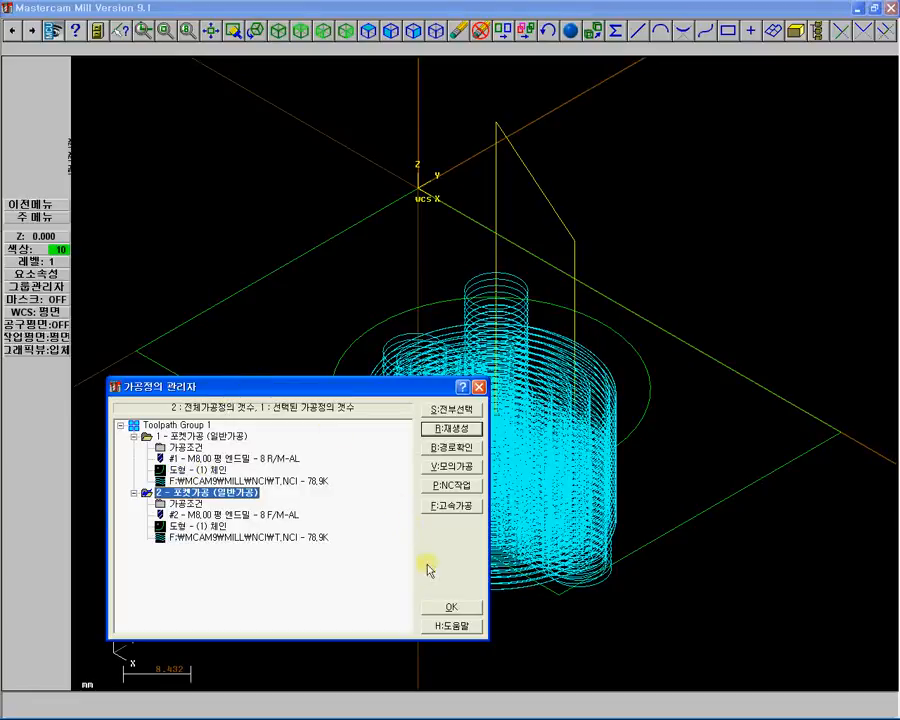
{"action": "left_click", "coordinate": [451, 607]}
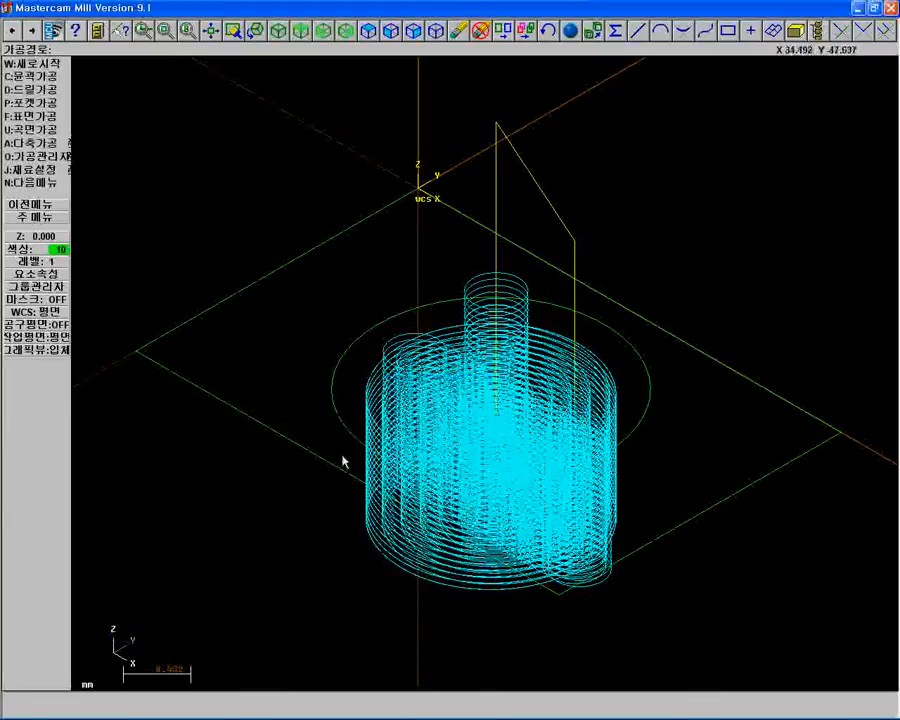
Start a Contour toolpath and chain the large circle as its geometry.
{"action": "left_click", "coordinate": [46, 77]}
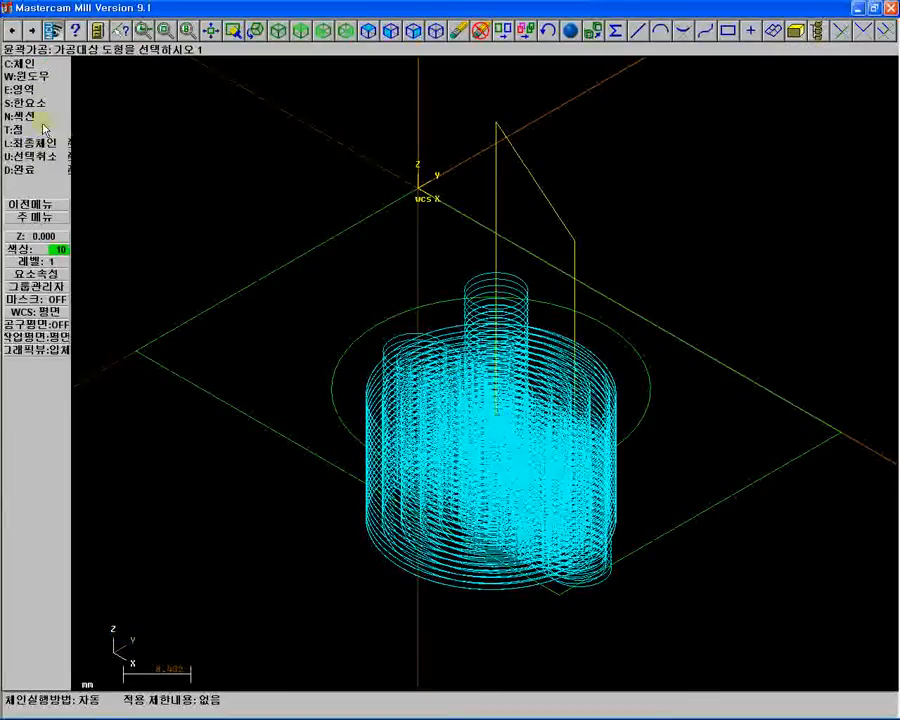
{"action": "left_click", "coordinate": [639, 411]}
{"action": "left_click", "coordinate": [28, 146]}
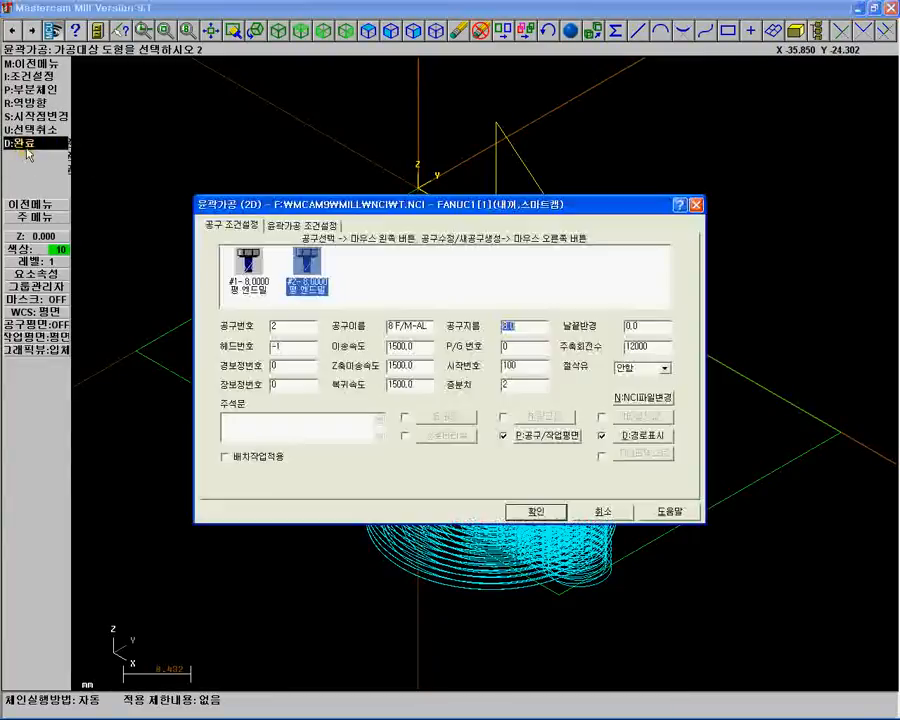
Create a new tool with diameter 5, shoulder height 45, flute length 35 and shank diameter 5.
{"action": "right_click", "coordinate": [349, 263]}
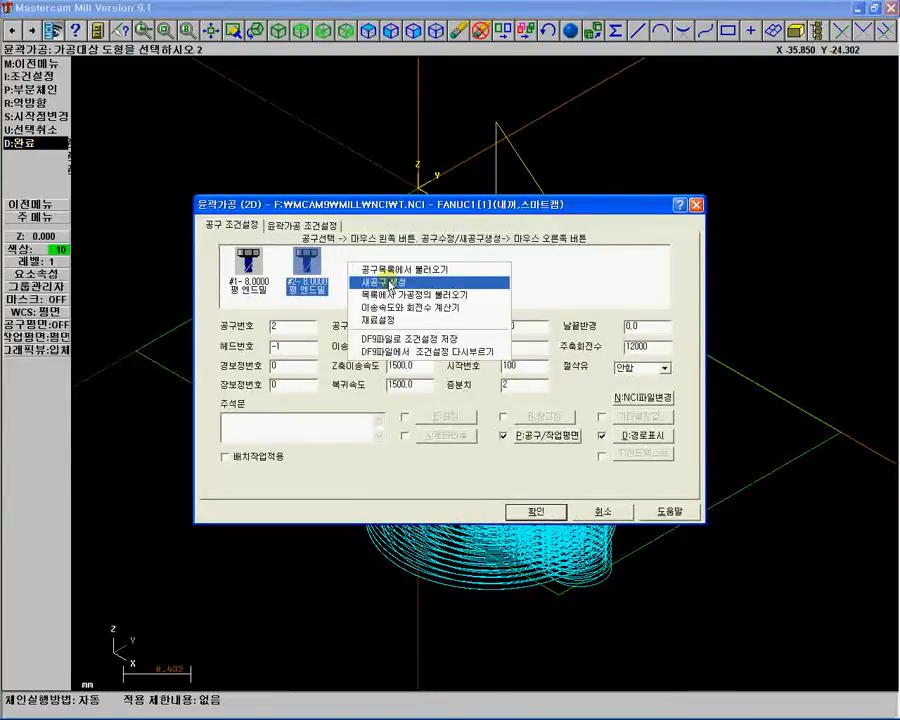
{"action": "left_click", "coordinate": [390, 284]}
{"action": "left_click", "coordinate": [354, 425]}
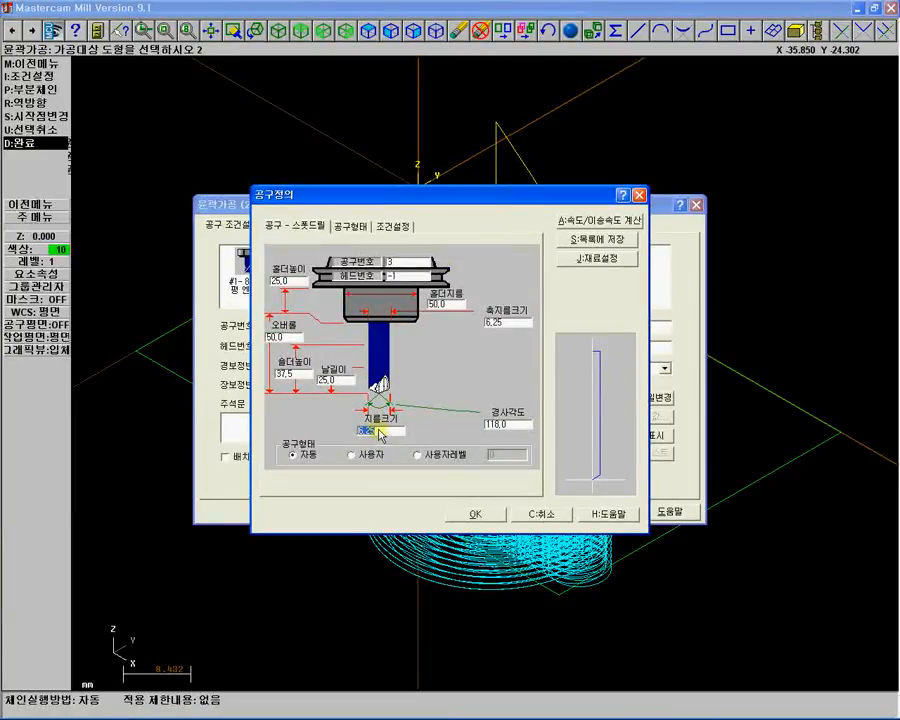
{"action": "type", "text": "5"}
{"action": "left_click", "coordinate": [287, 374]}
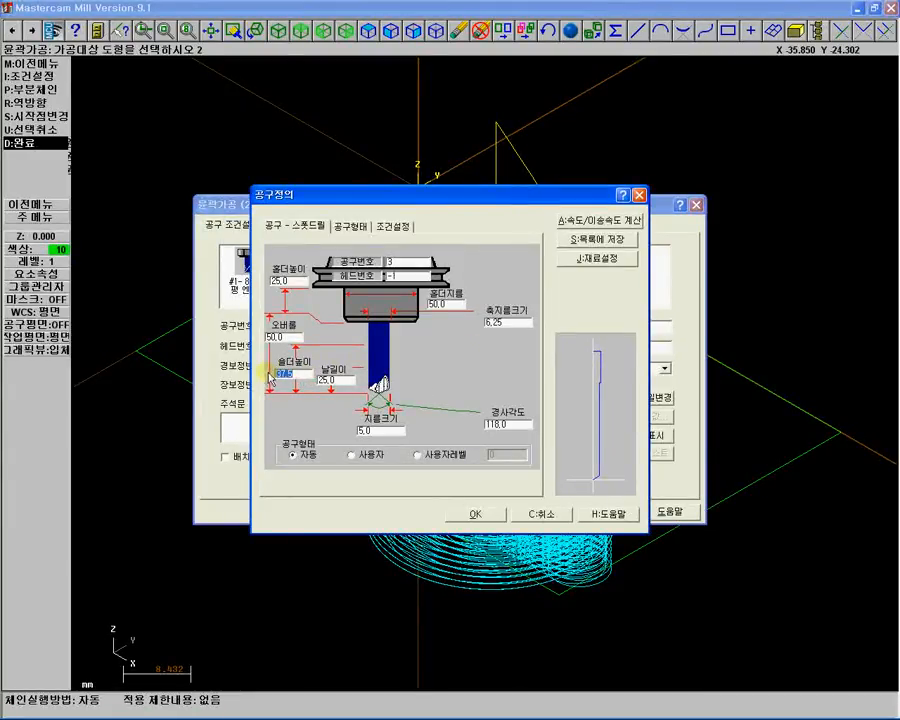
{"action": "type", "text": "45"}
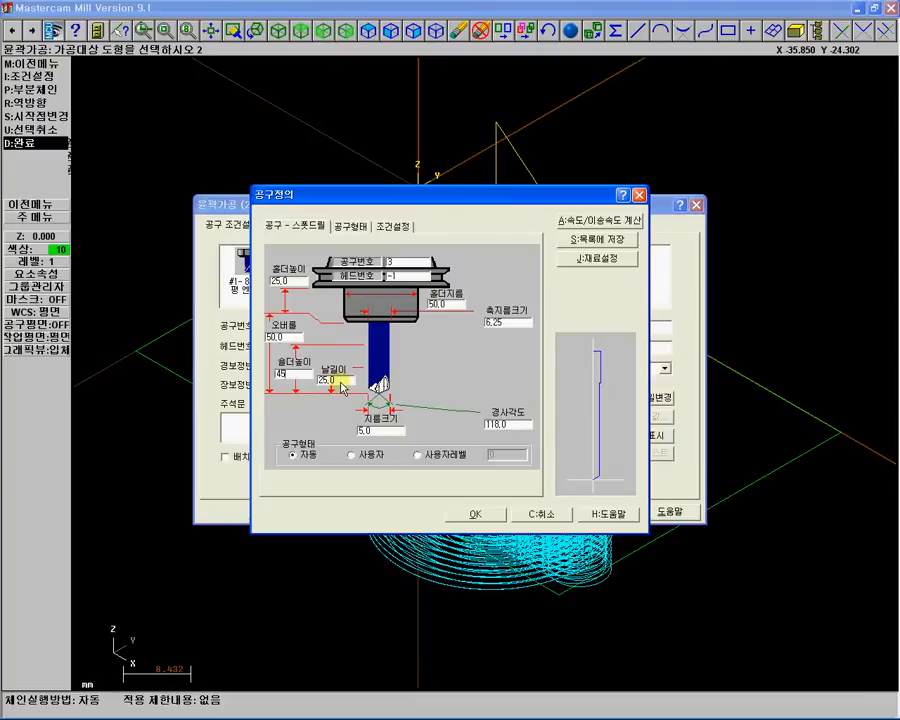
{"action": "left_click", "coordinate": [320, 385]}
{"action": "type", "text": "35"}
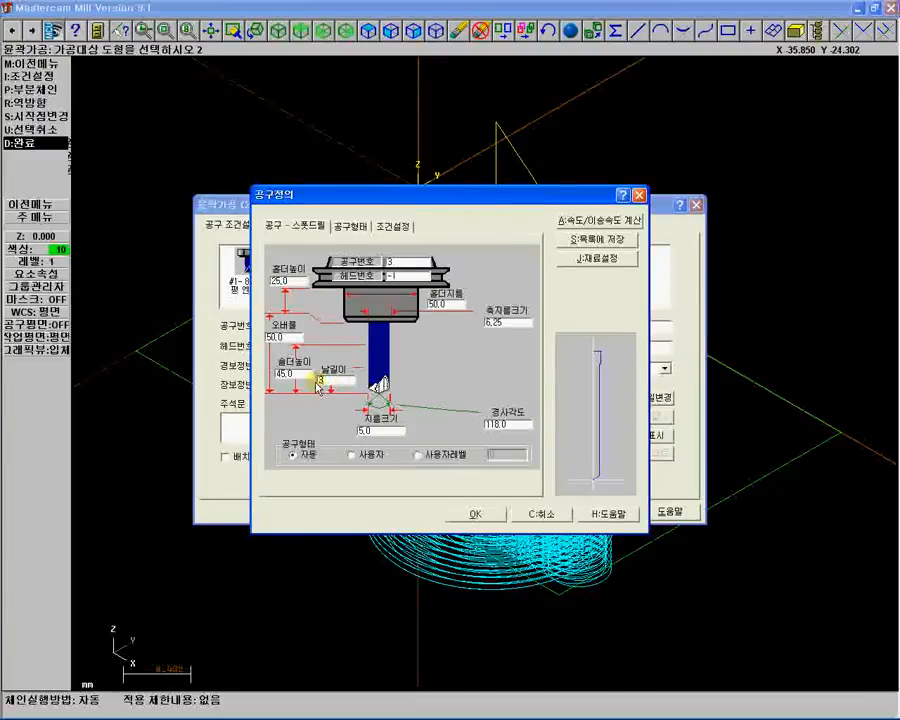
{"action": "left_click", "coordinate": [490, 323]}
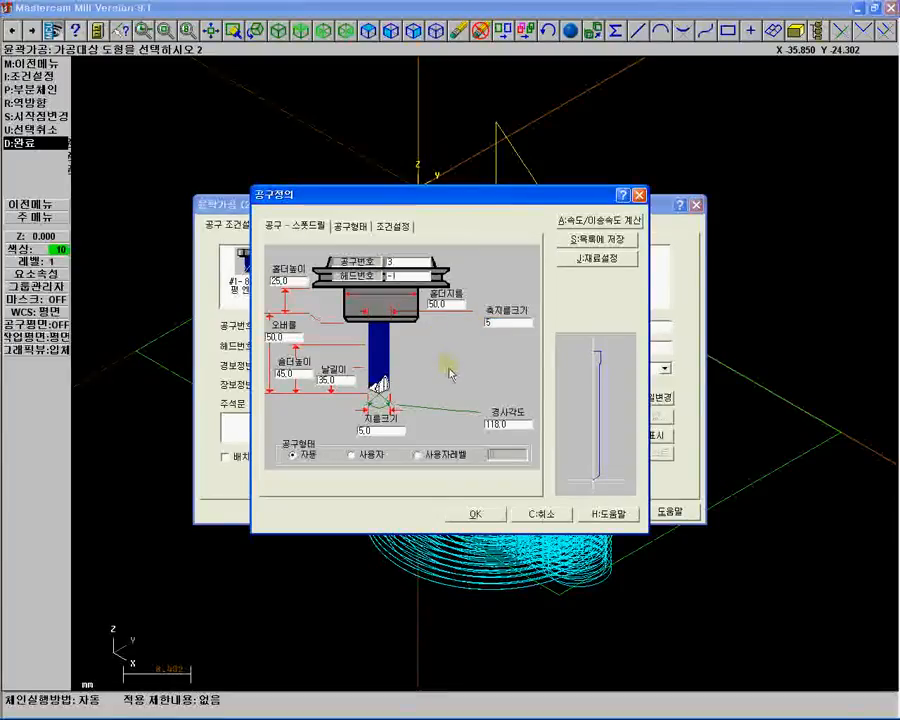
{"action": "left_click", "coordinate": [405, 279]}
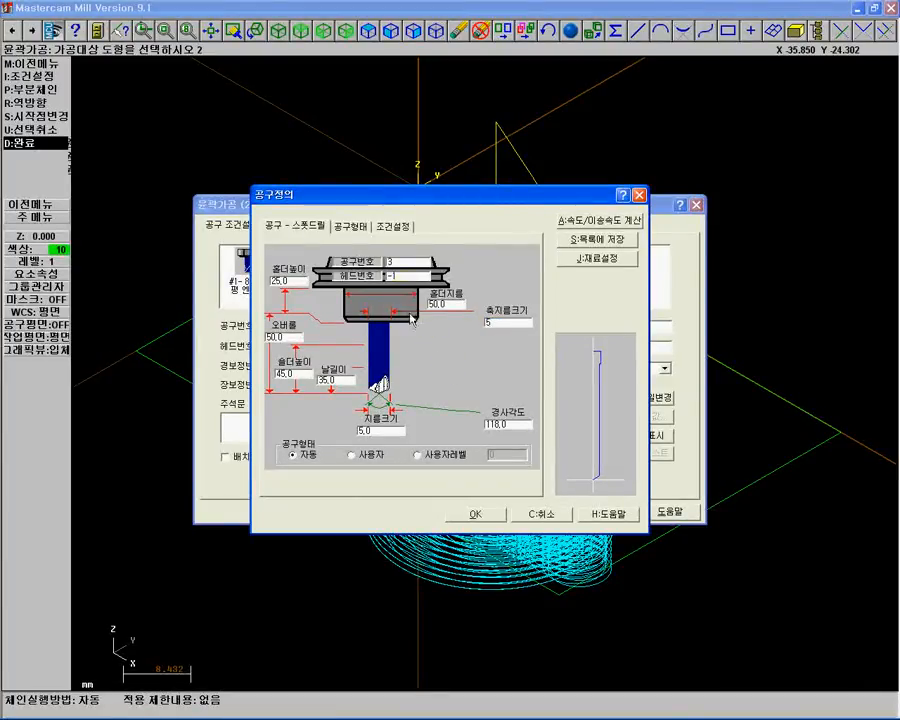
Set the new tool's number of flutes to 2 and spindle speed to 9000.
{"action": "left_click", "coordinate": [395, 226]}
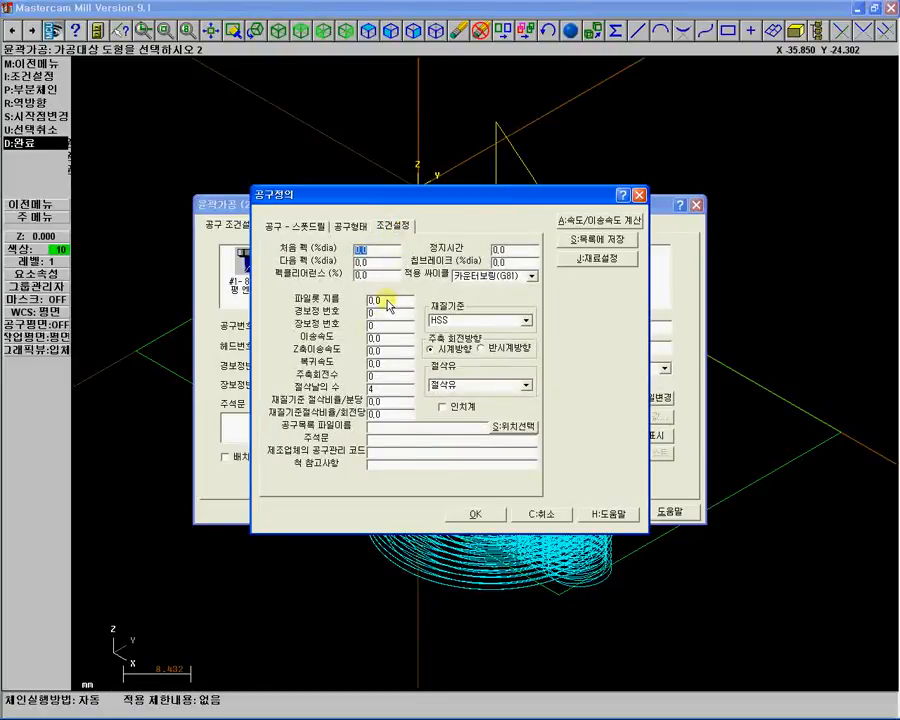
{"action": "double_click", "coordinate": [372, 389]}
{"action": "type", "text": "2"}
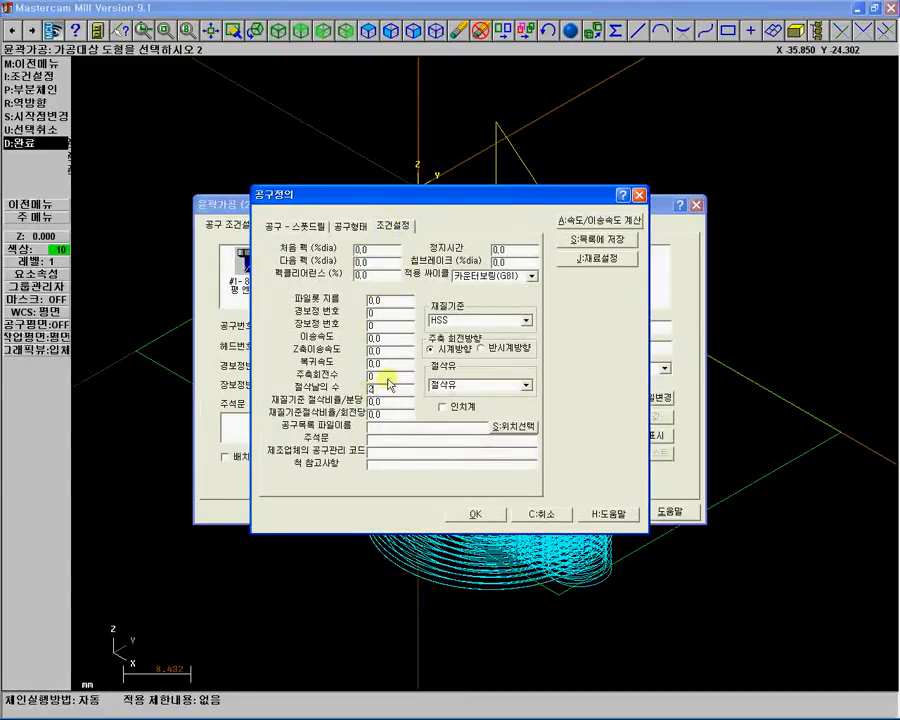
{"action": "double_click", "coordinate": [381, 374]}
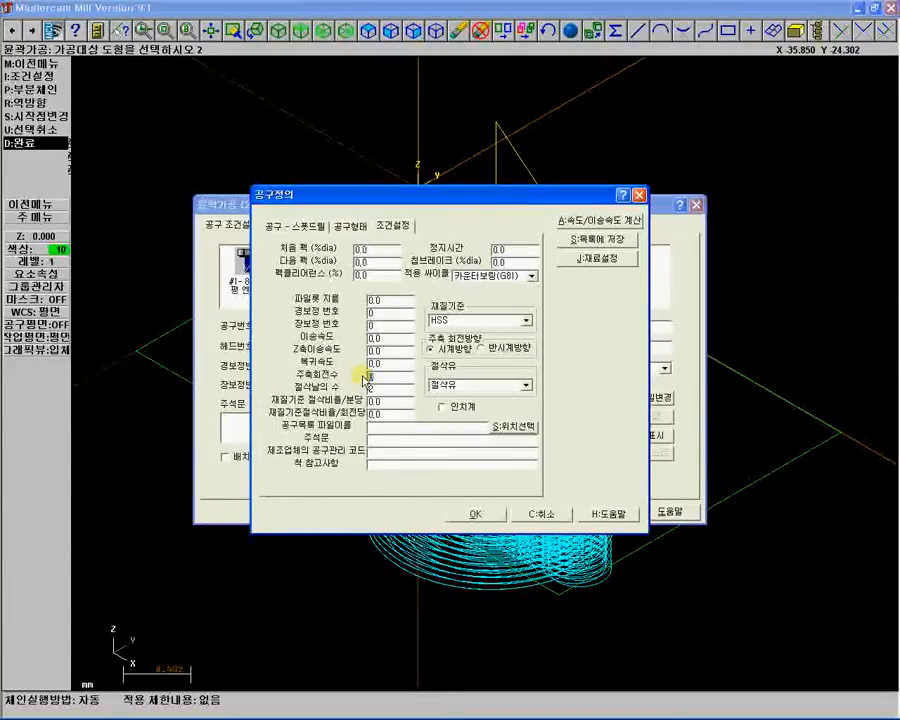
{"action": "type", "text": "9000"}
Set the new tool's feed rate, plunge rate and retract rate to 1300.
{"action": "double_click", "coordinate": [370, 364]}
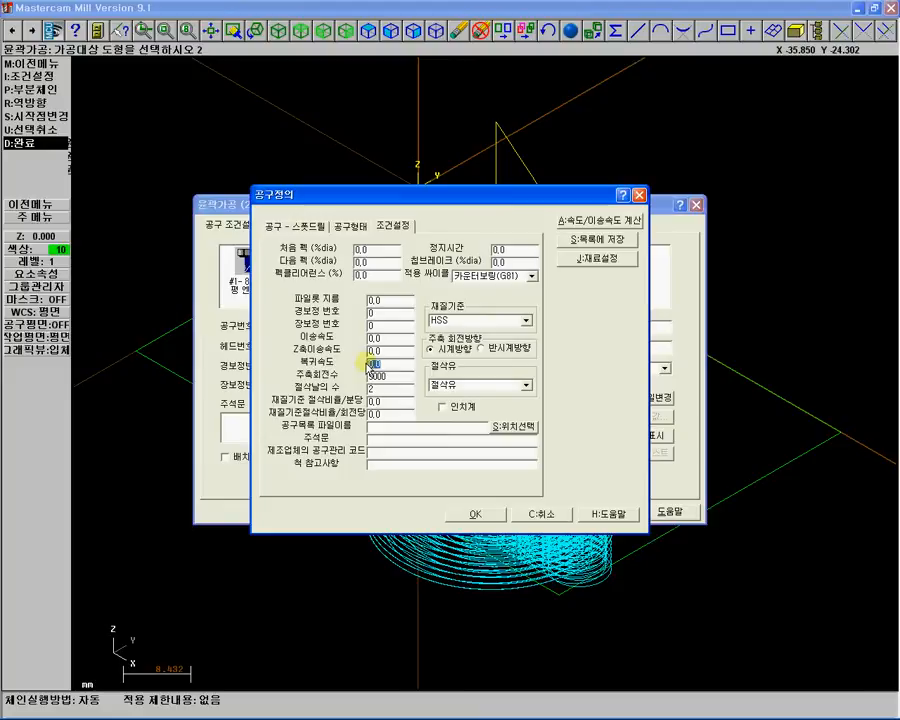
{"action": "type", "text": "8"}
{"action": "left_click", "coordinate": [376, 351]}
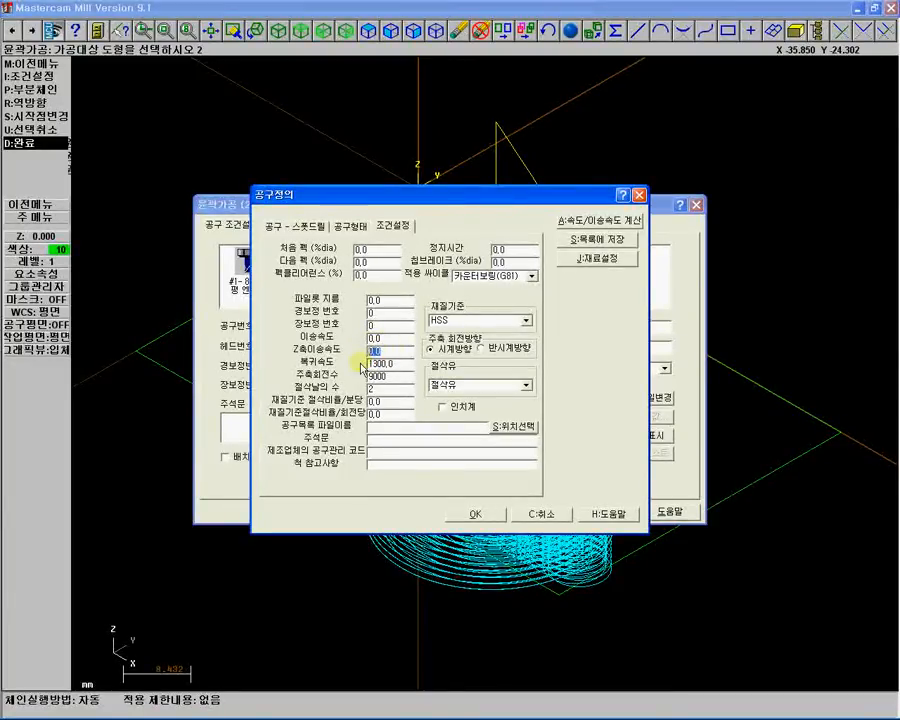
{"action": "type", "text": "1300"}
{"action": "left_click", "coordinate": [373, 338]}
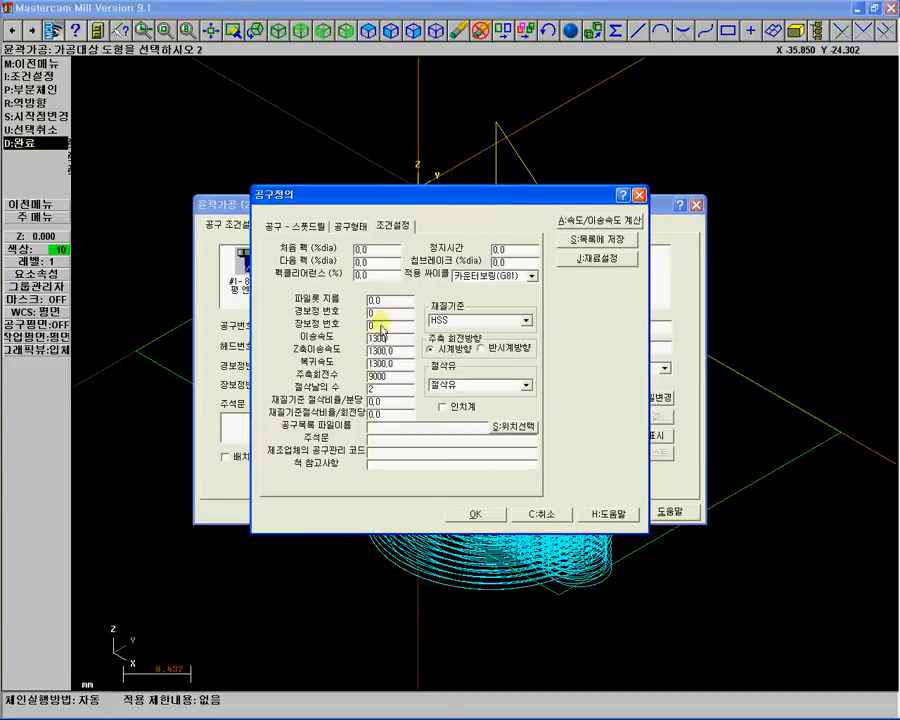
Set the tool's length offset number to 53 and diameter offset number to 3.
{"action": "left_click", "coordinate": [370, 326]}
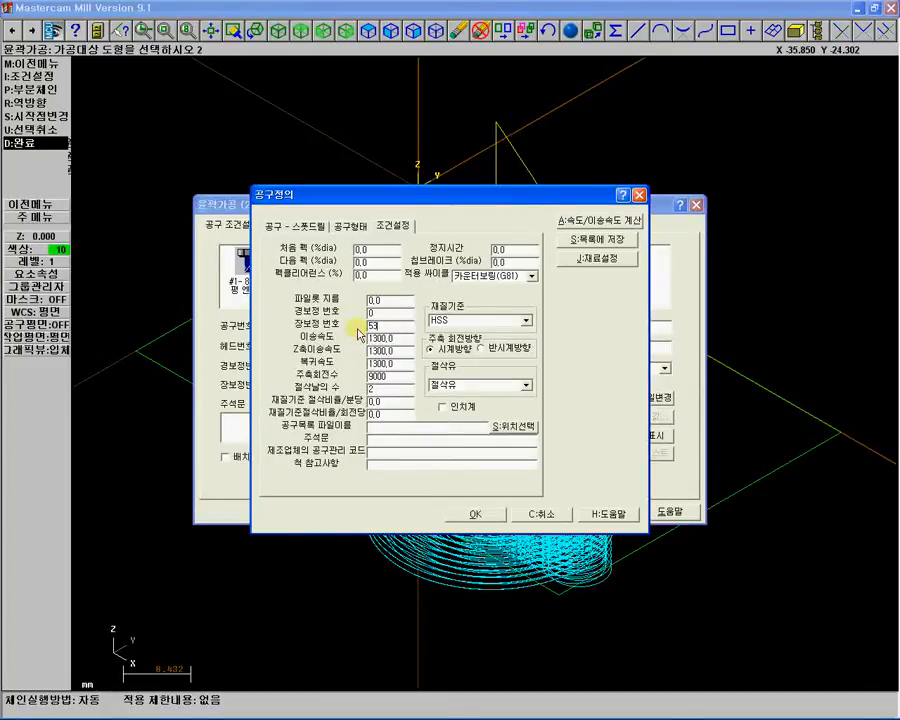
{"action": "left_click", "coordinate": [371, 311]}
{"action": "type", "text": "3"}
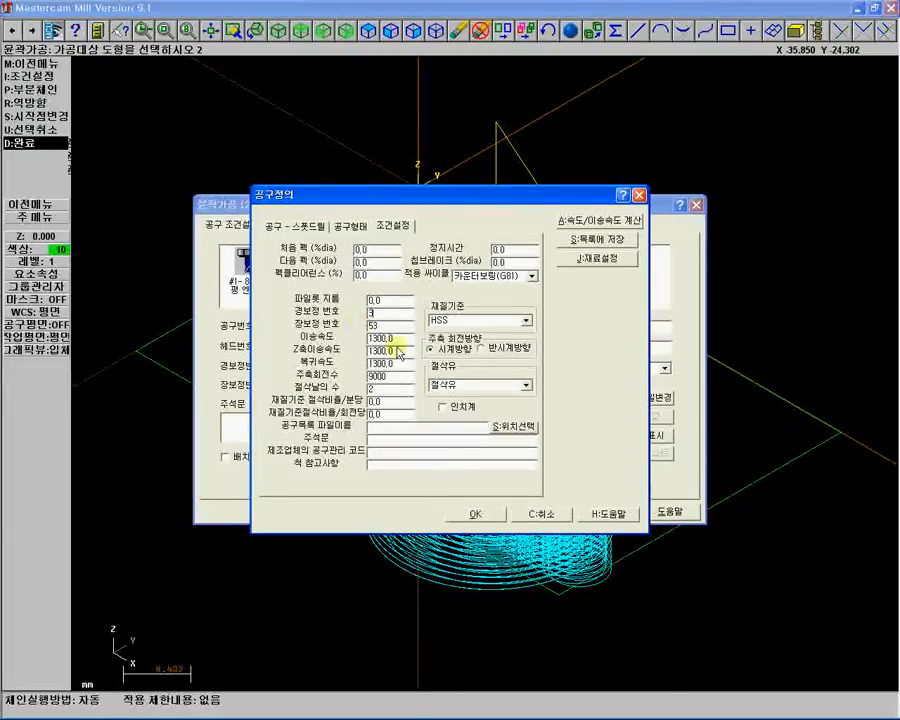
Enter the tool comment "5 C/B-AL" and accept the new tool definition.
{"action": "left_click", "coordinate": [372, 440]}
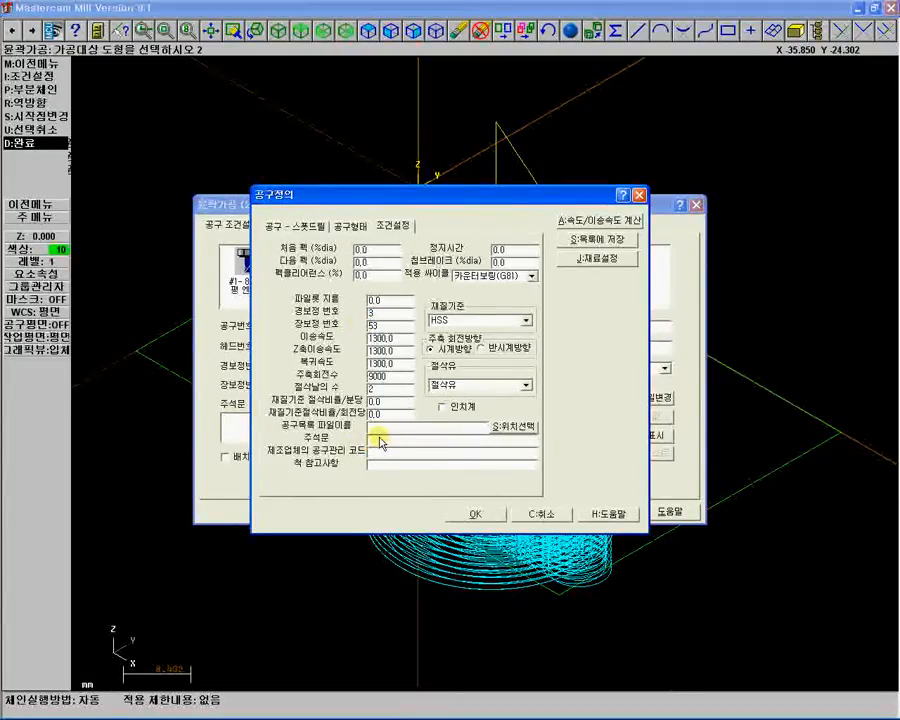
{"action": "type", "text": "ㅂ"}
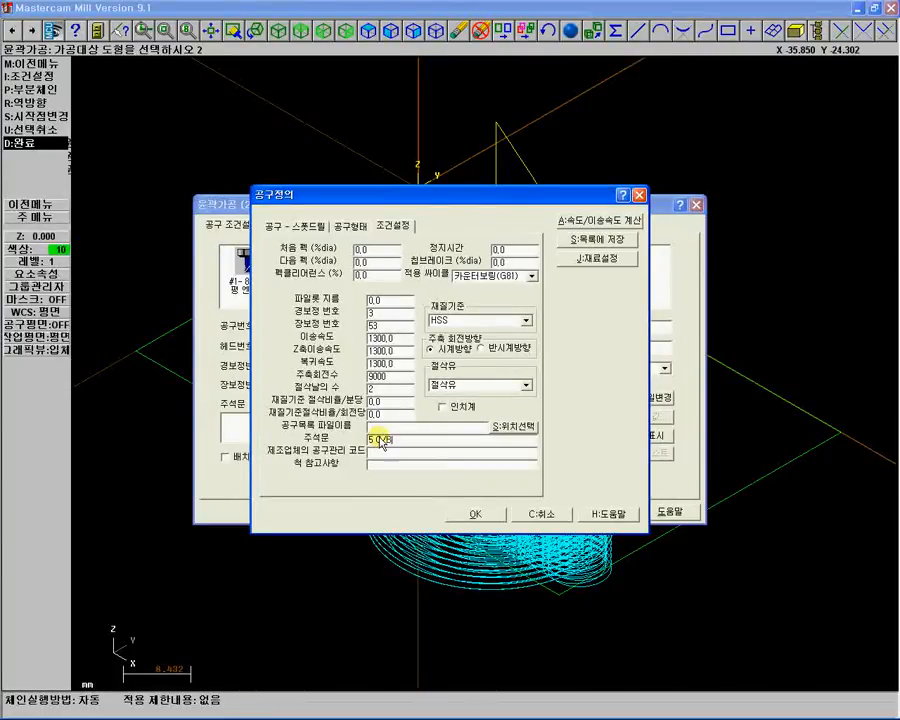
{"action": "type", "text": "-"}
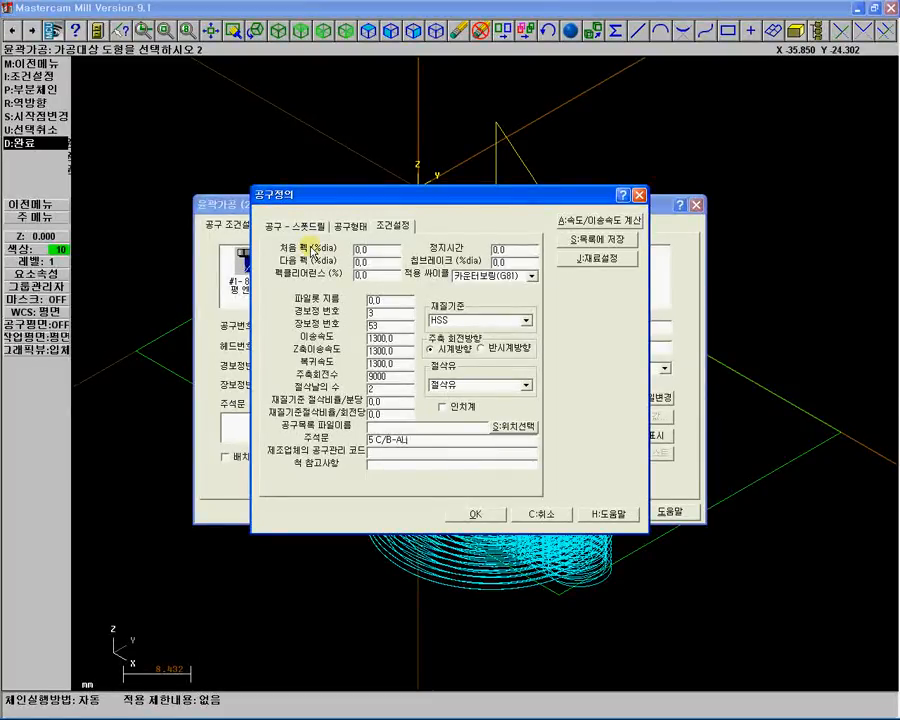
{"action": "left_click", "coordinate": [586, 263]}
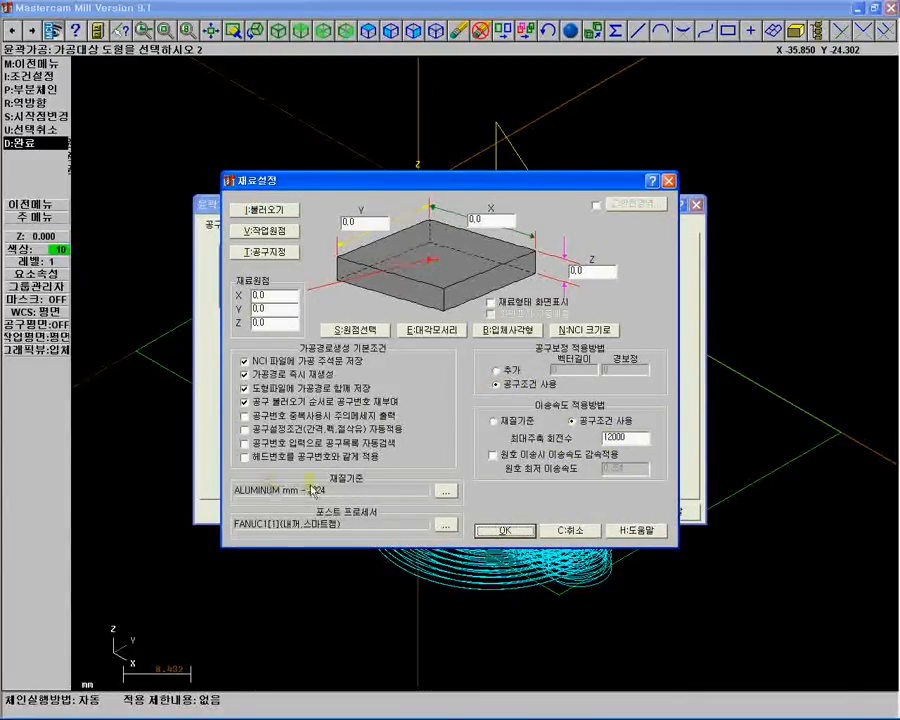
{"action": "left_click", "coordinate": [505, 532]}
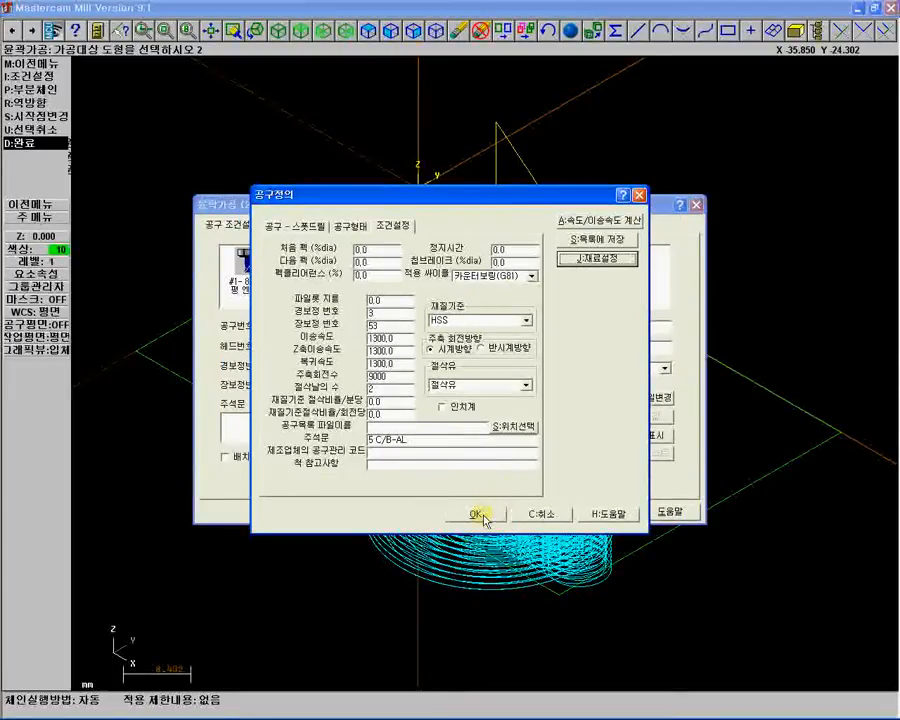
{"action": "left_click", "coordinate": [480, 514]}
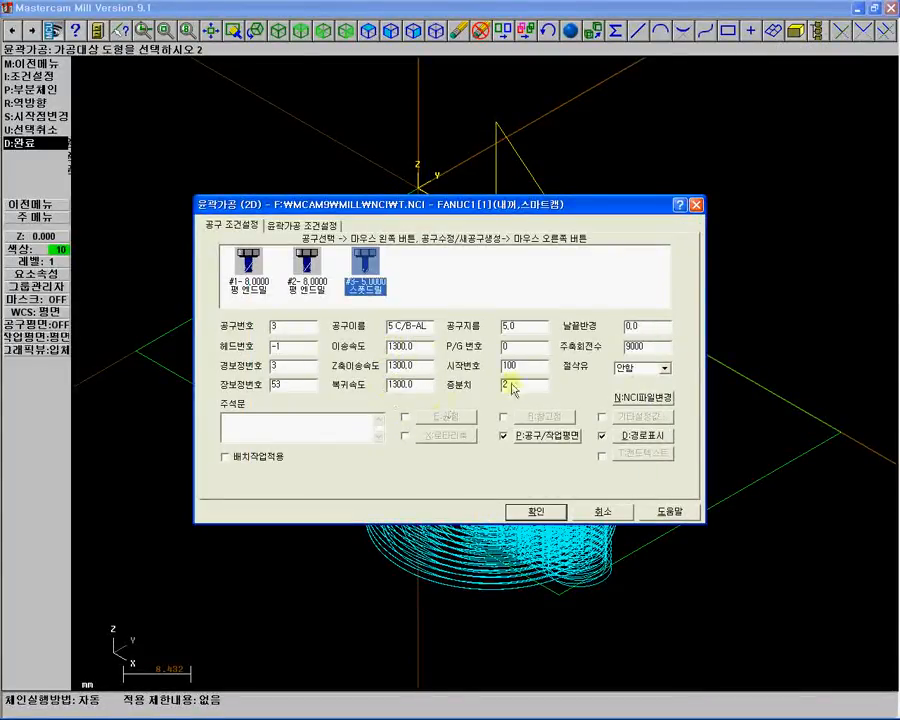
Set the coolant to 절삭유, the contour clearance (retract) height to 30 and the feed plane to 5.
{"action": "left_click", "coordinate": [665, 369]}
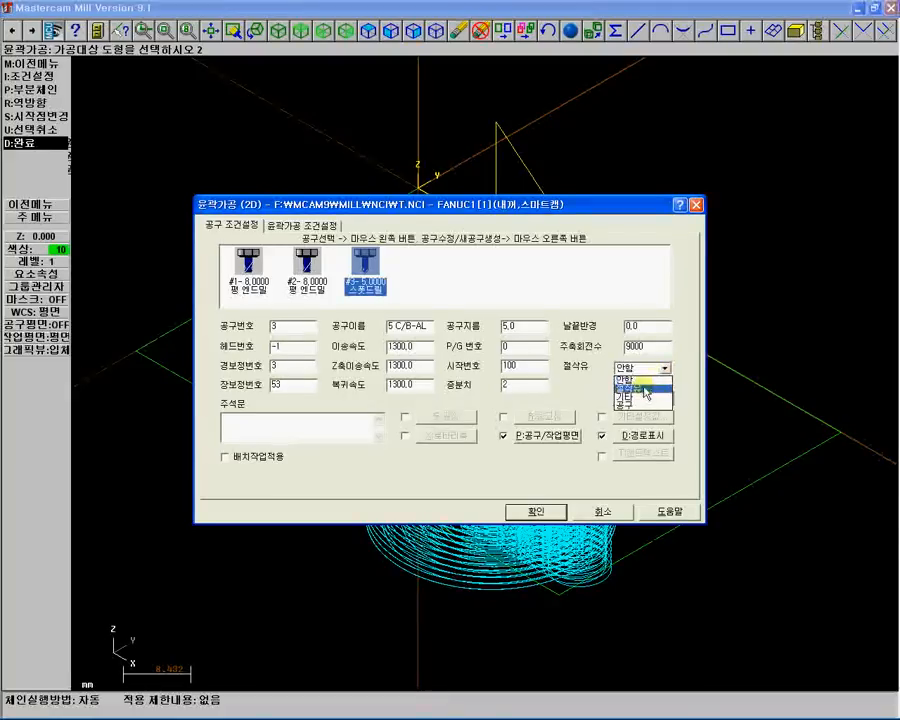
{"action": "left_click", "coordinate": [643, 388]}
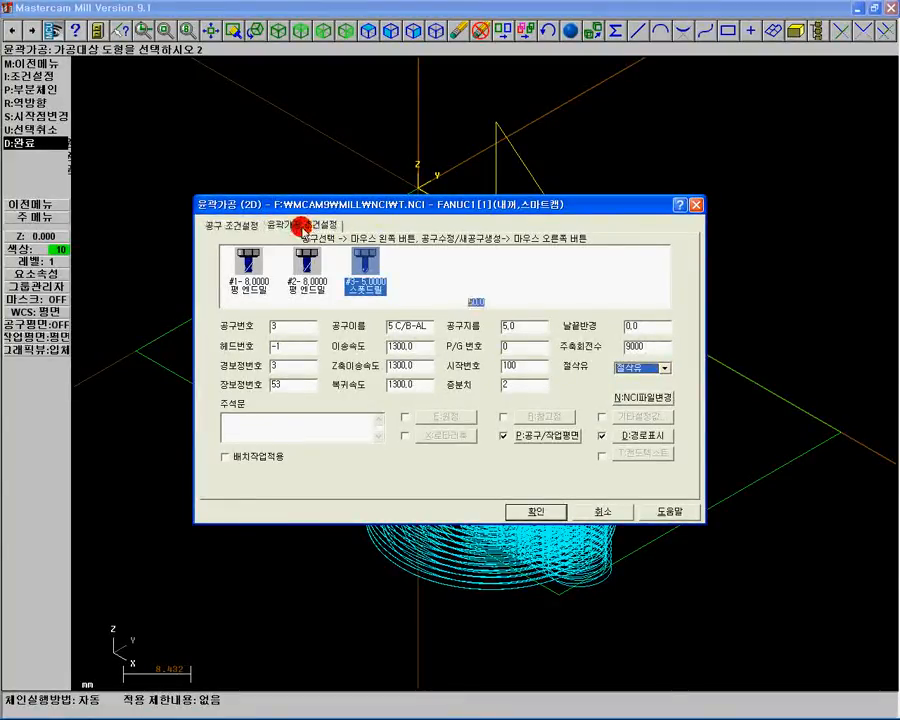
{"action": "left_click", "coordinate": [299, 227]}
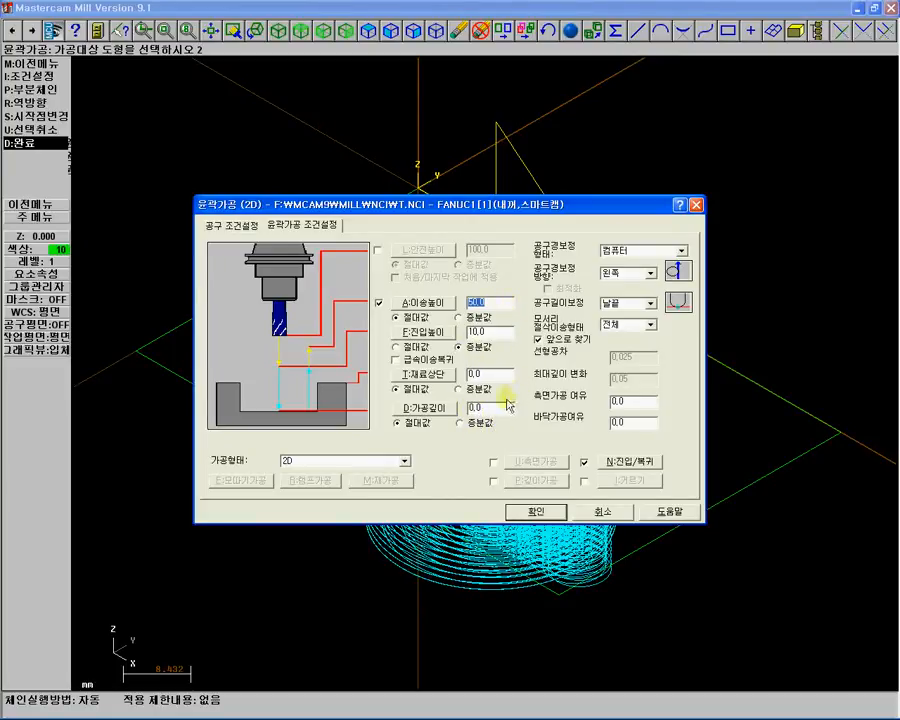
{"action": "type", "text": "30"}
{"action": "left_click", "coordinate": [468, 335]}
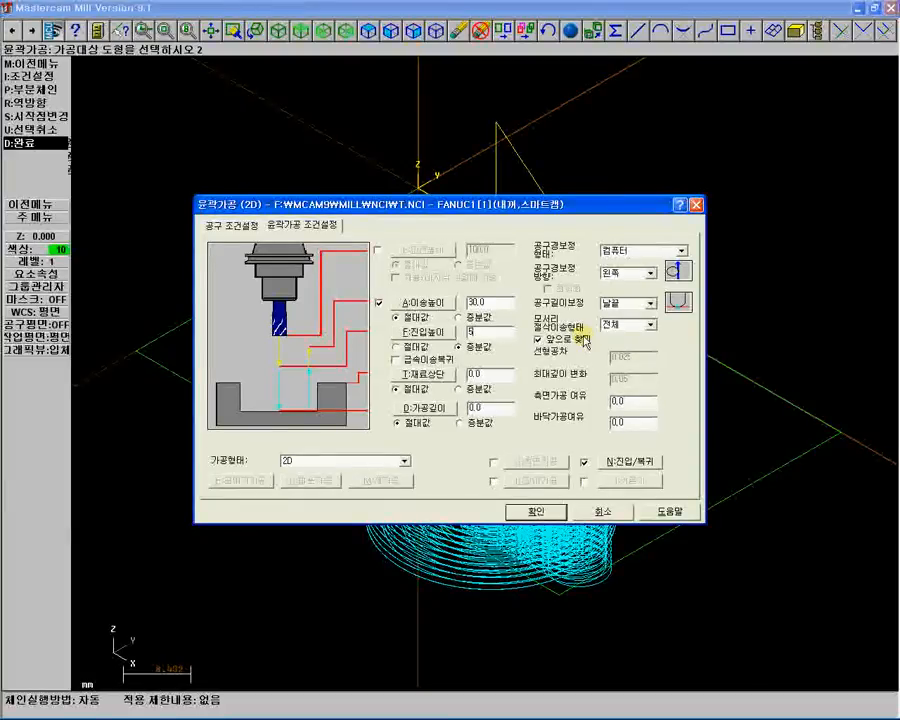
Change the contour type to 2D chamfer and set the chamfer width to 0.3.
{"action": "left_click", "coordinate": [403, 463]}
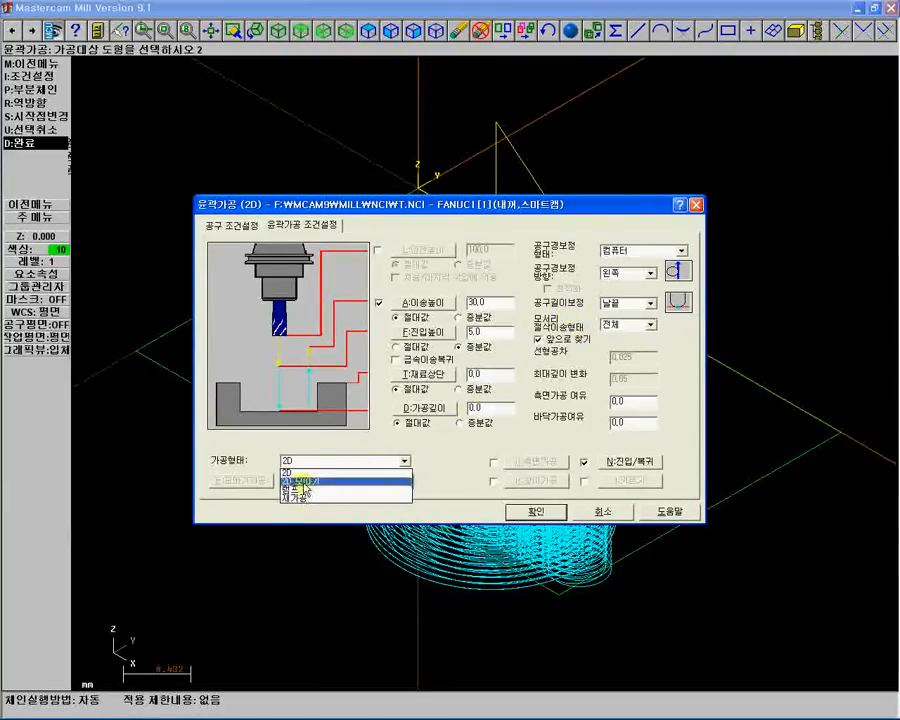
{"action": "left_click", "coordinate": [305, 482]}
{"action": "left_click", "coordinate": [238, 481]}
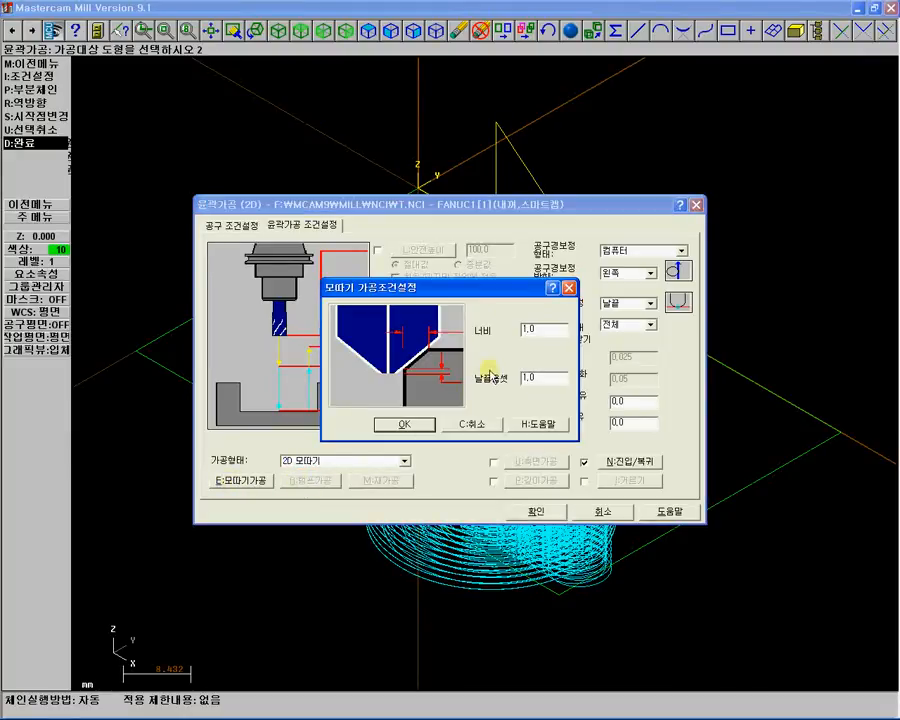
{"action": "left_click_drag", "start_coordinate": [544, 328], "coordinate": [486, 326]}
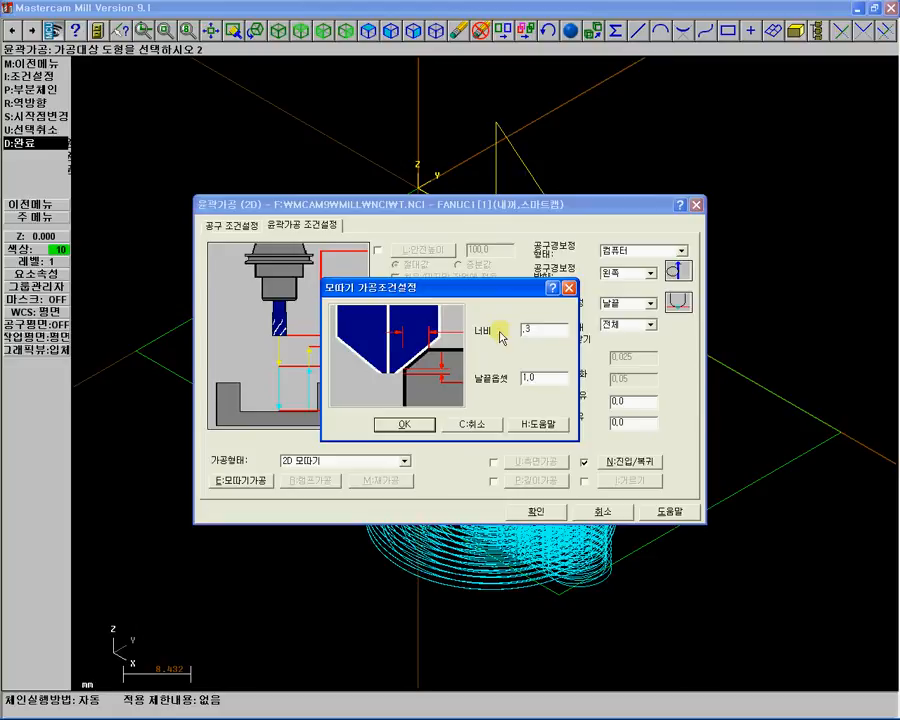
{"action": "type", "text": ".3"}
{"action": "left_click_drag", "start_coordinate": [542, 378], "coordinate": [512, 378]}
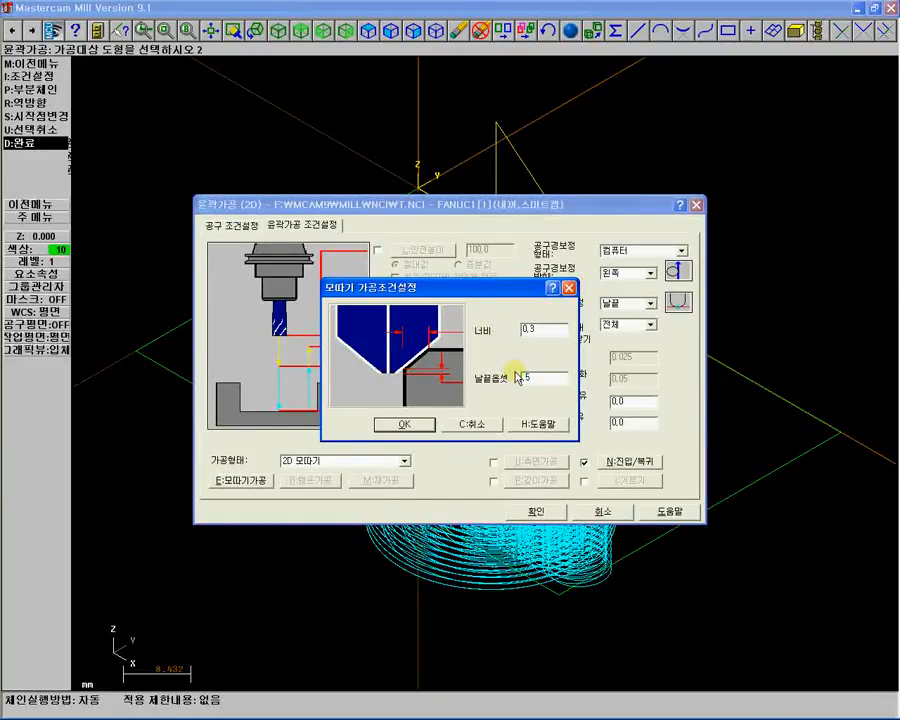
{"action": "left_click", "coordinate": [406, 425]}
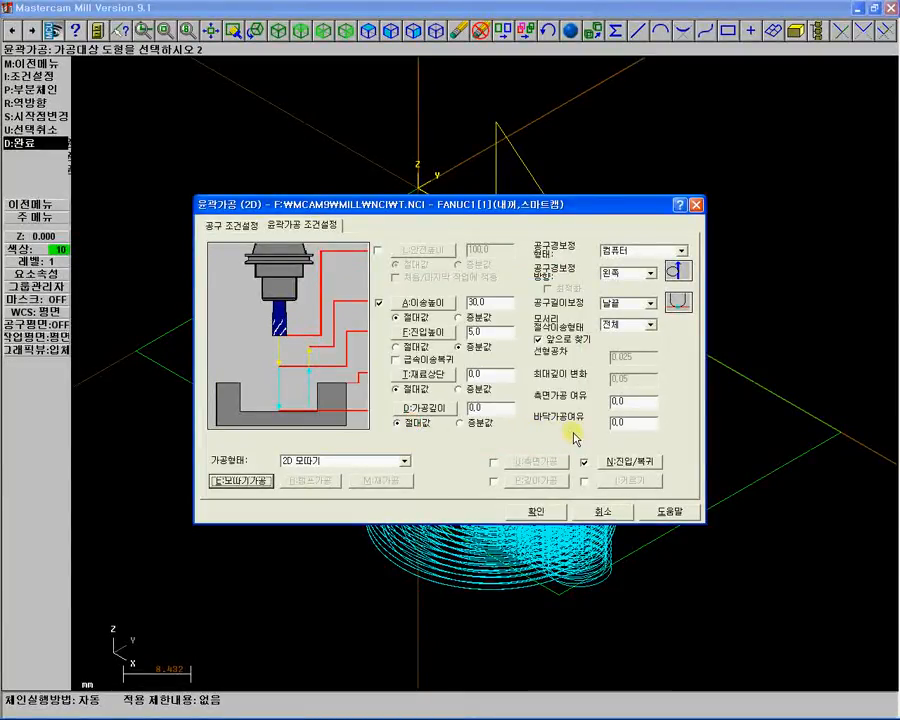
Set lead-in line length to 60% and arc radius to 30%, copy them to lead-out, and finish the contour toolpath.
{"action": "left_click", "coordinate": [621, 466]}
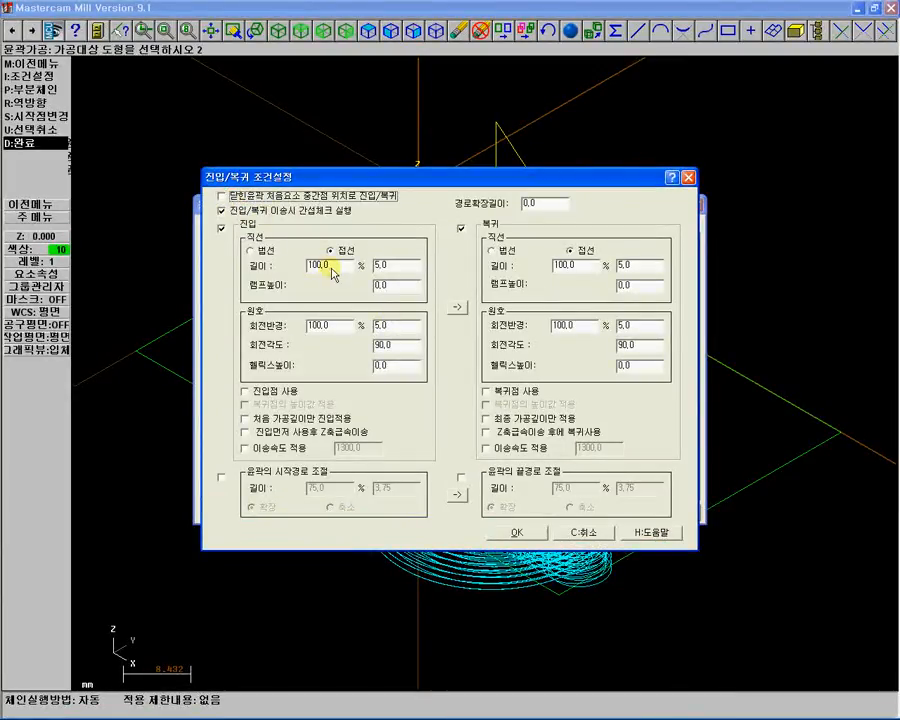
{"action": "left_click_drag", "start_coordinate": [332, 268], "coordinate": [295, 268]}
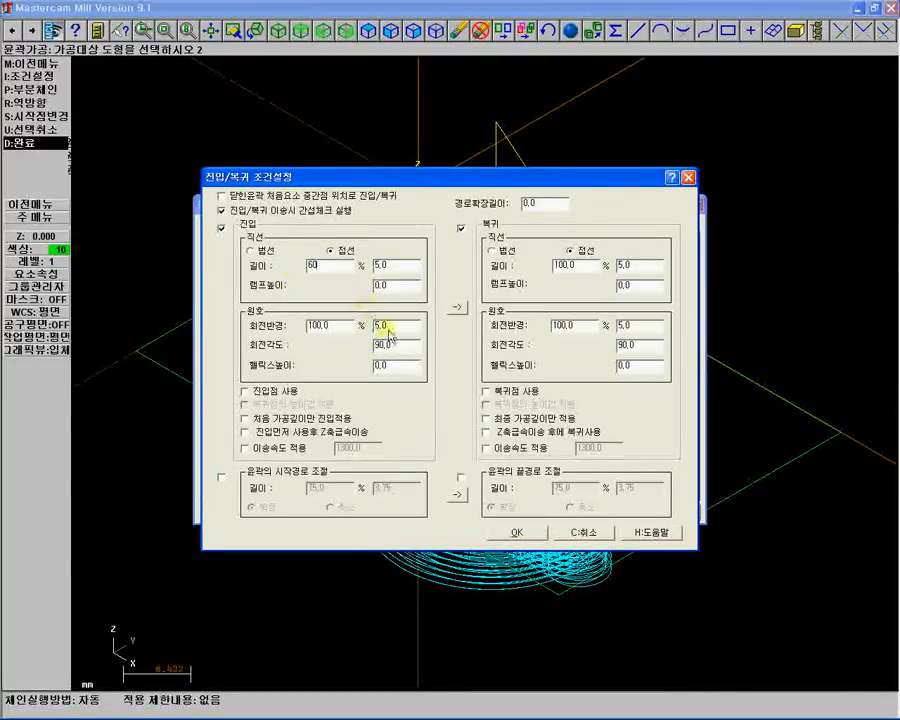
{"action": "left_click_drag", "start_coordinate": [337, 333], "coordinate": [300, 331]}
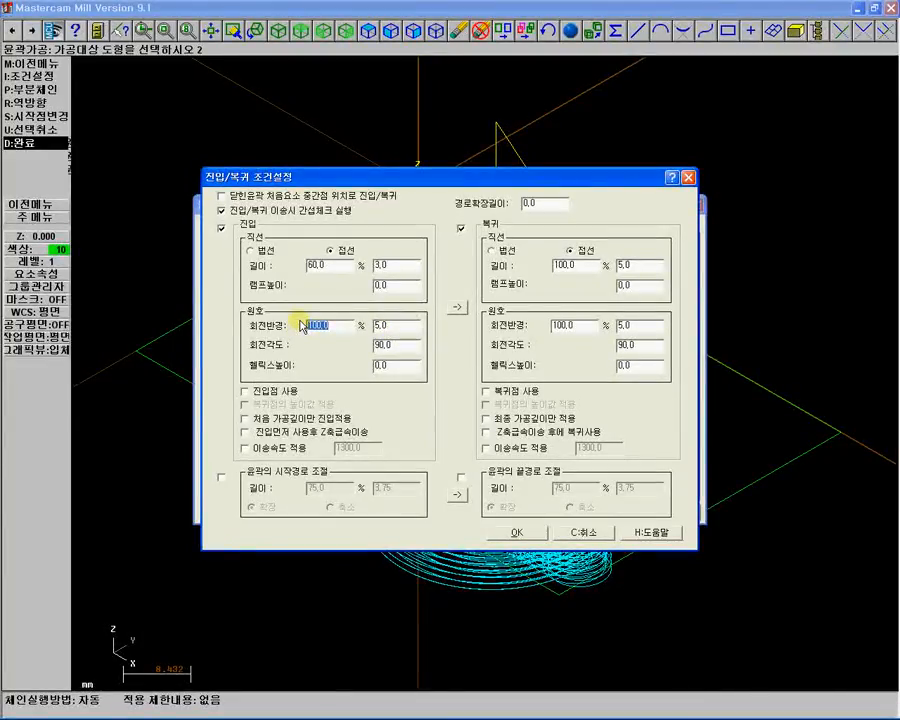
{"action": "left_click", "coordinate": [455, 308]}
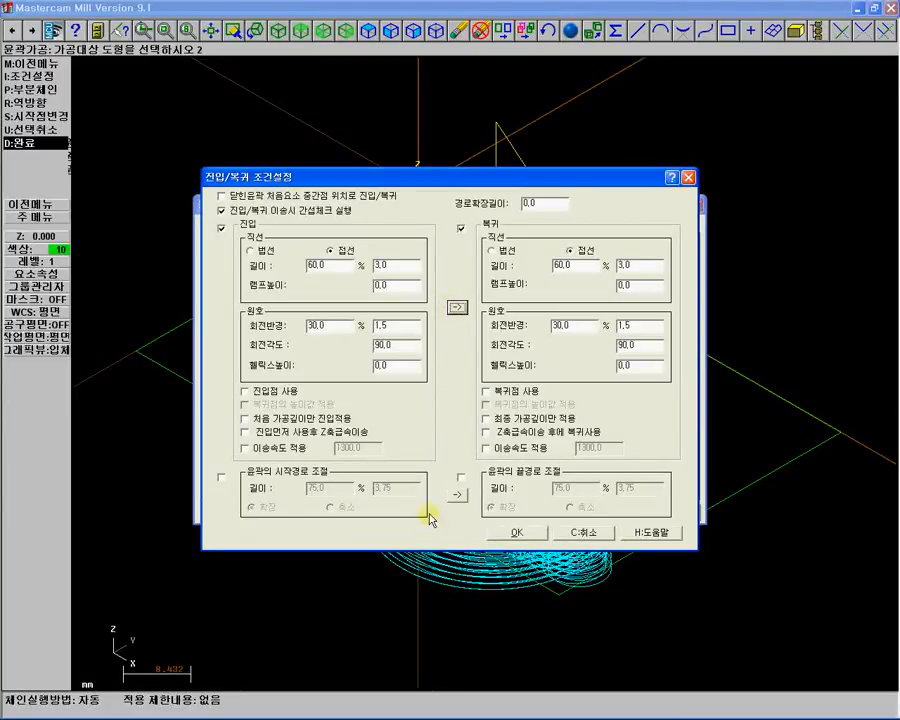
{"action": "left_click", "coordinate": [516, 533]}
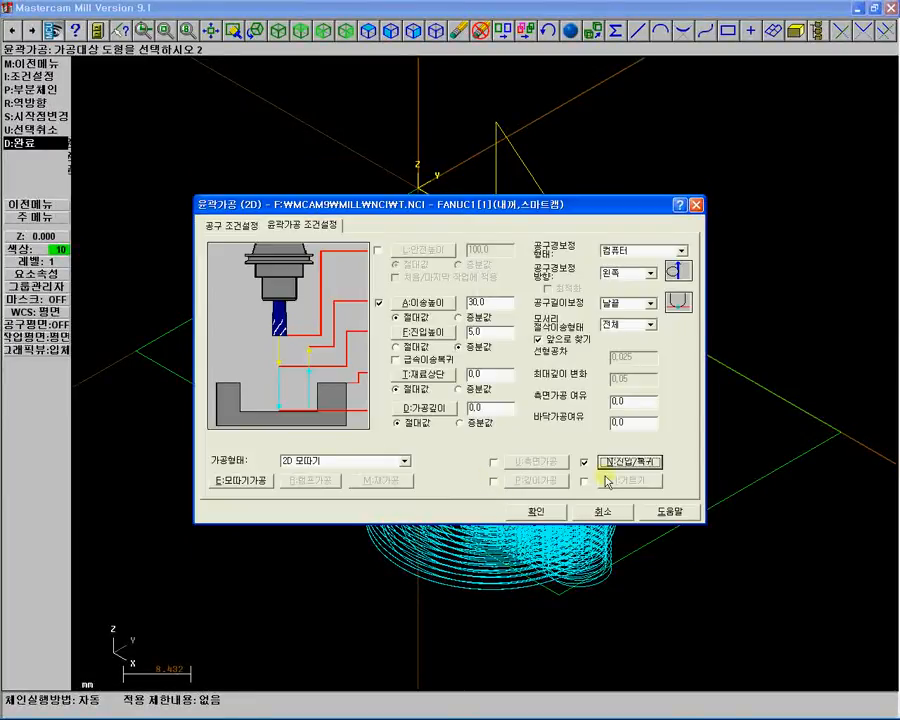
{"action": "left_click", "coordinate": [539, 512]}
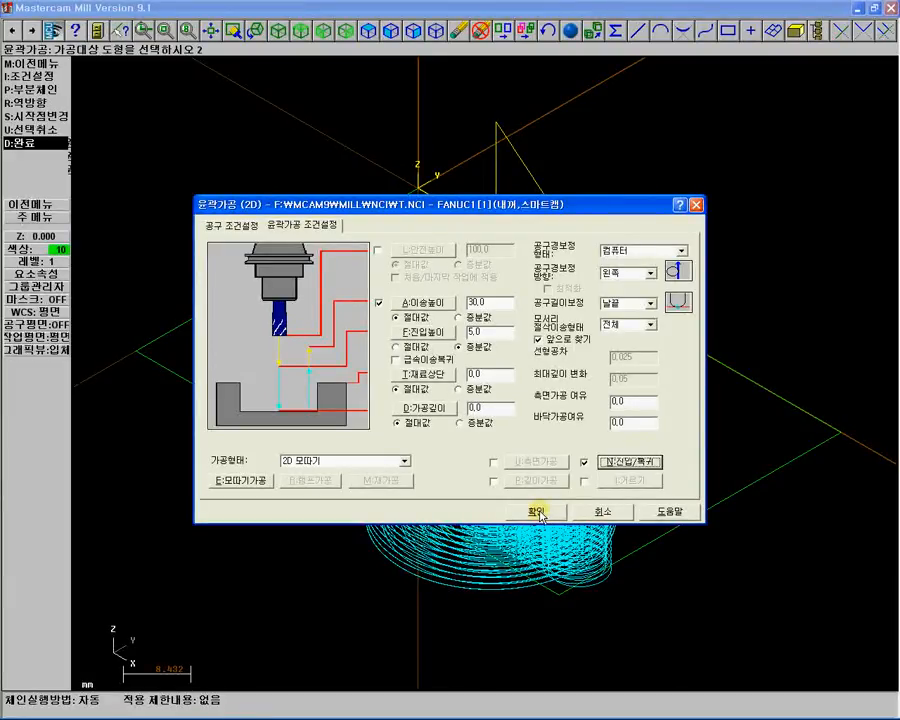
{"action": "left_click", "coordinate": [539, 513]}
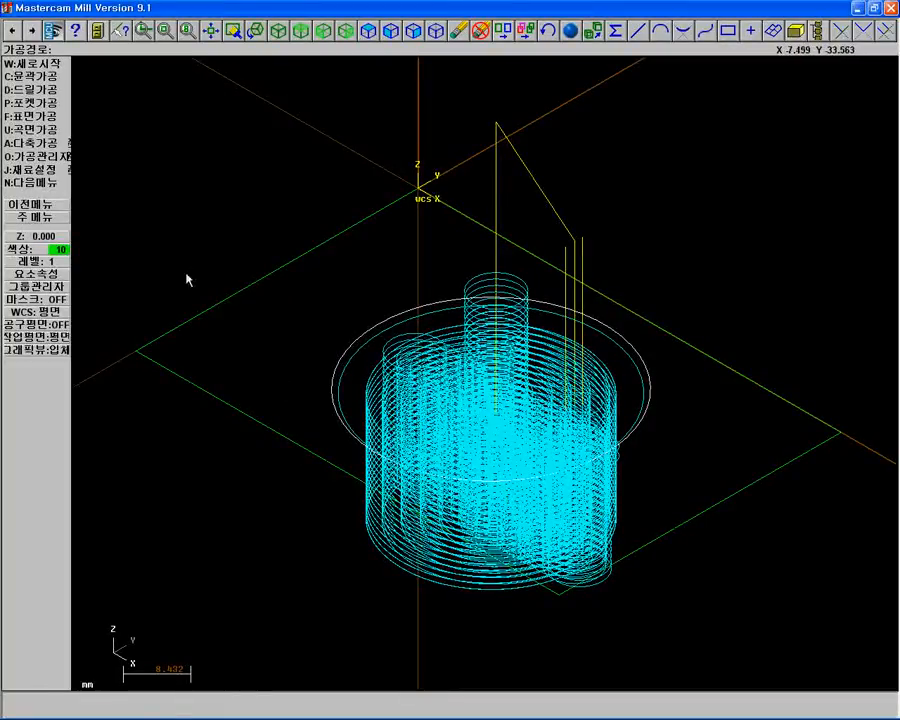
Select all operations in the Operations Manager and run a solid verification of the toolpaths.
{"action": "left_click", "coordinate": [62, 156]}
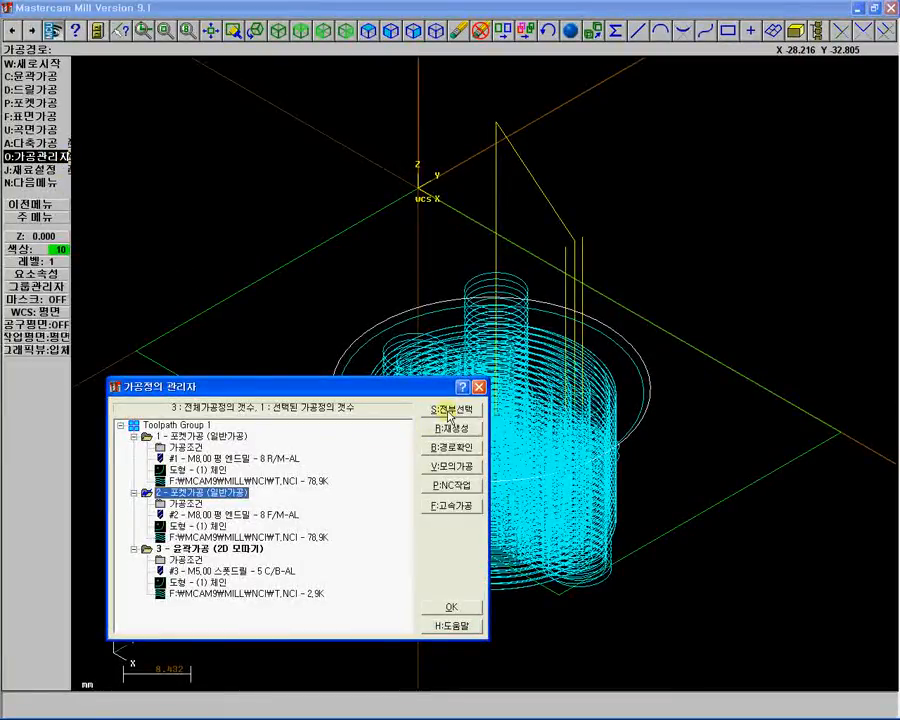
{"action": "left_click", "coordinate": [449, 412]}
{"action": "left_click", "coordinate": [456, 467]}
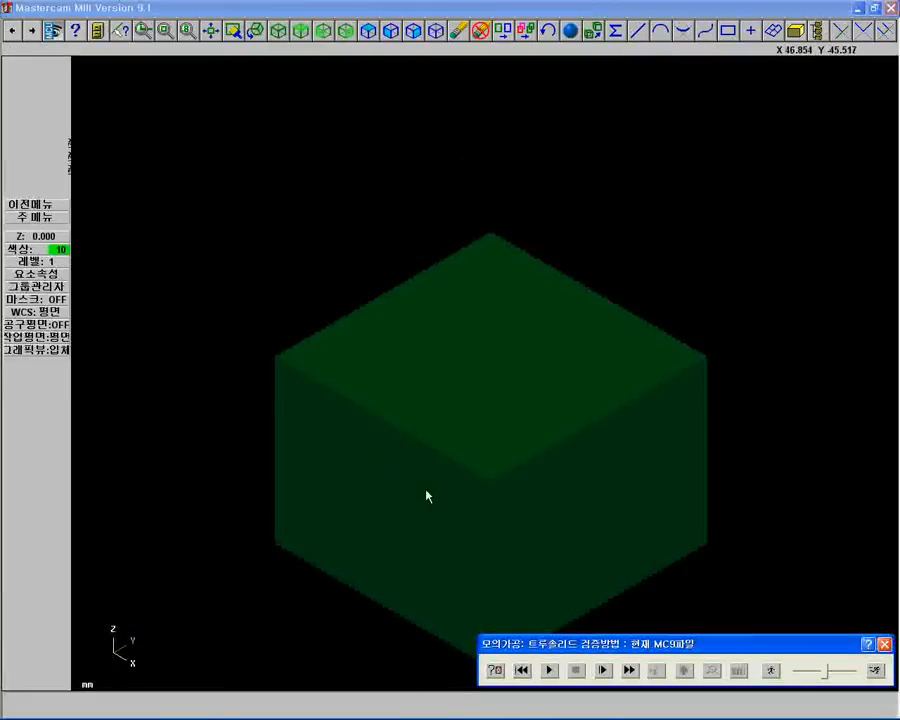
{"action": "left_click", "coordinate": [547, 670]}
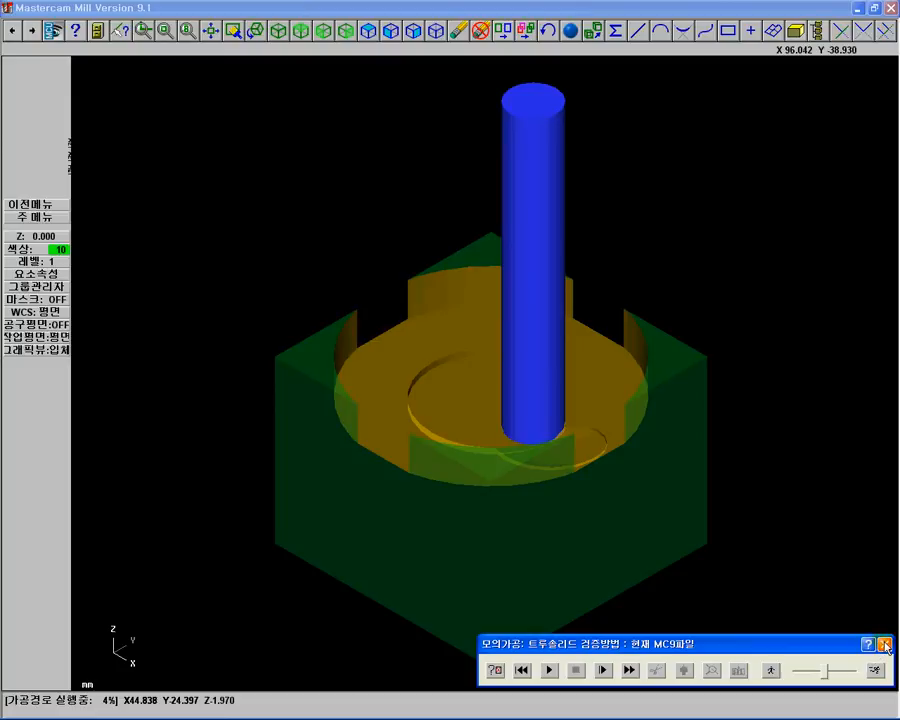
{"action": "left_click", "coordinate": [885, 645]}
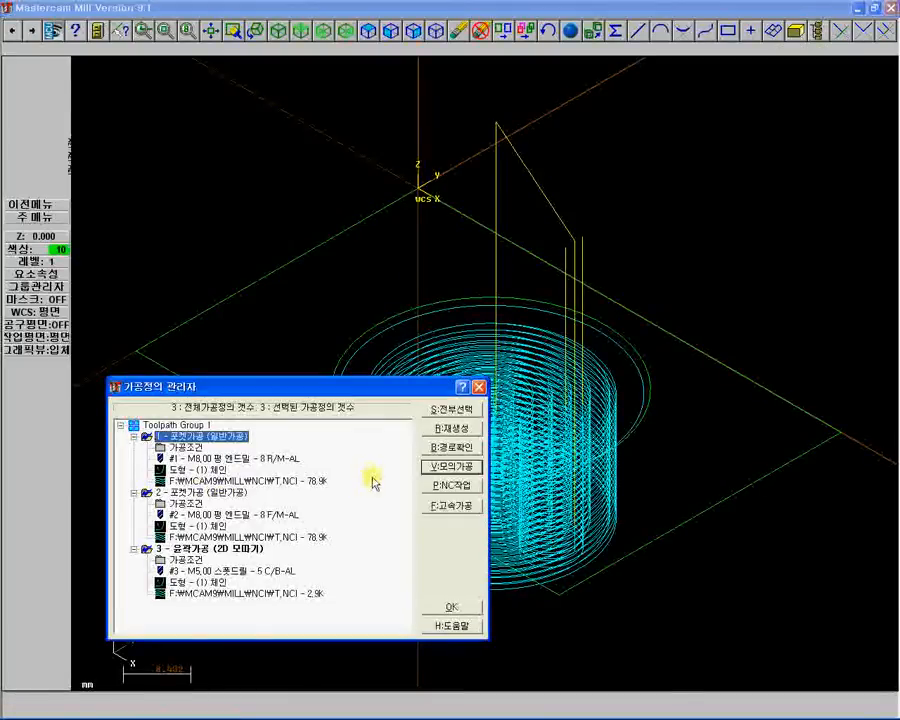
Define the stock from two opposite corners of the part and set its Z height to 25.
{"action": "right_click", "coordinate": [186, 427]}
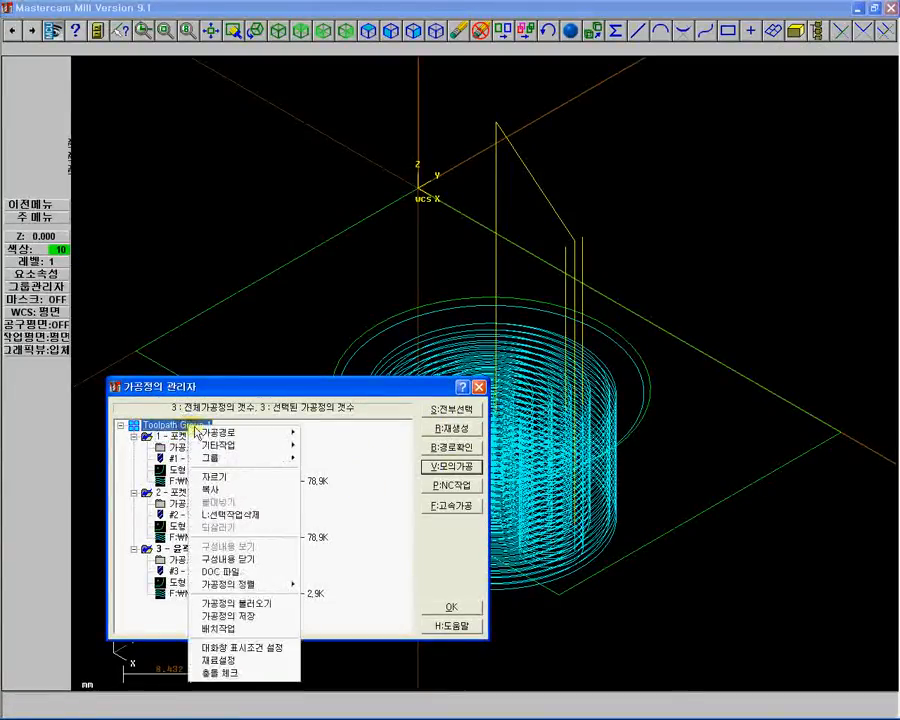
{"action": "left_click", "coordinate": [236, 660]}
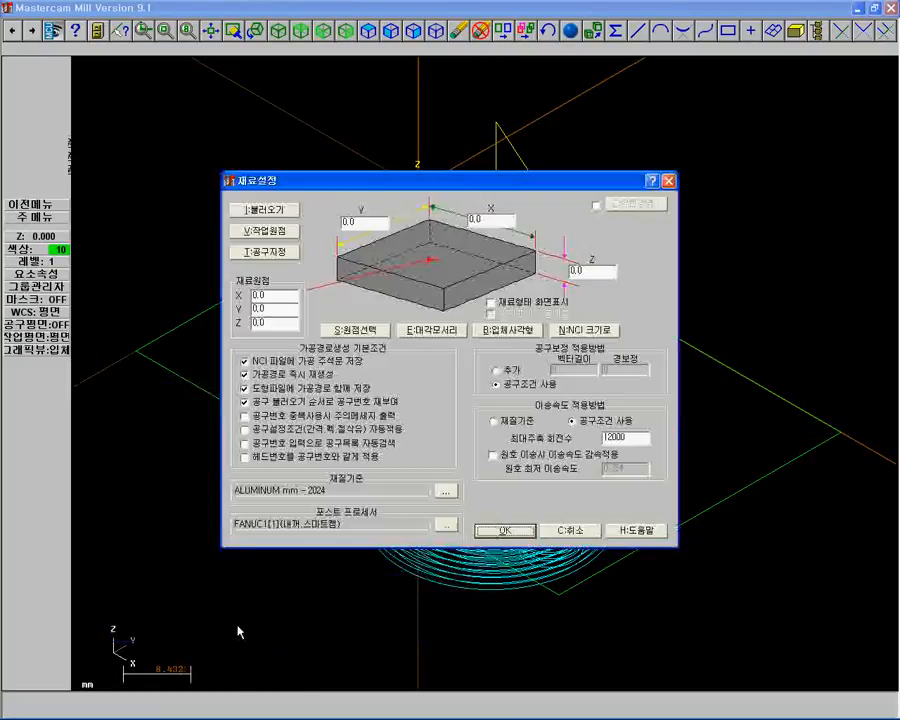
{"action": "left_click", "coordinate": [459, 331]}
{"action": "left_click", "coordinate": [417, 187]}
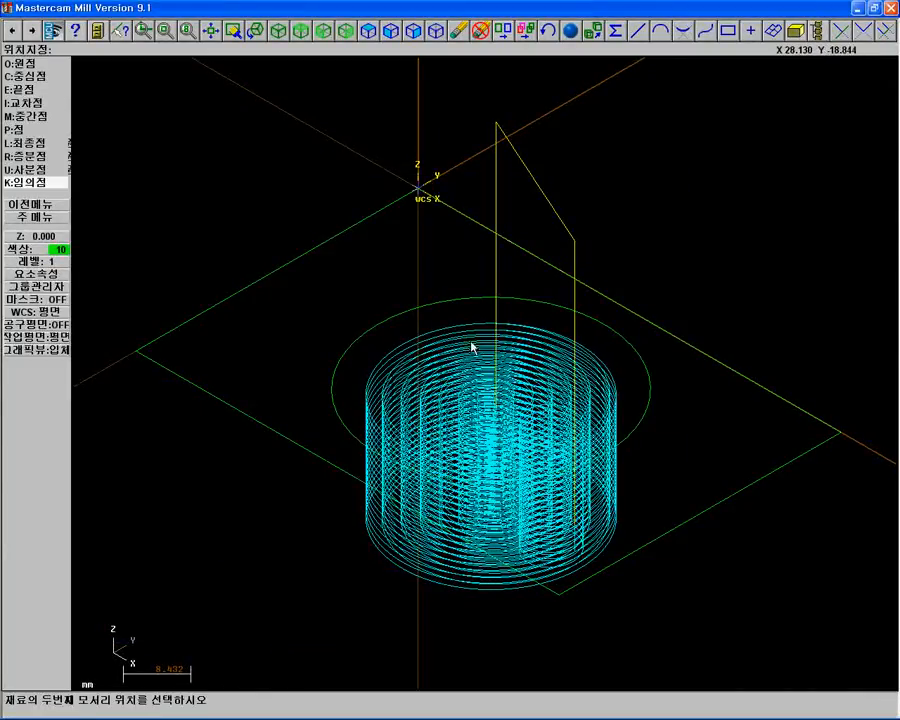
{"action": "left_click", "coordinate": [560, 598]}
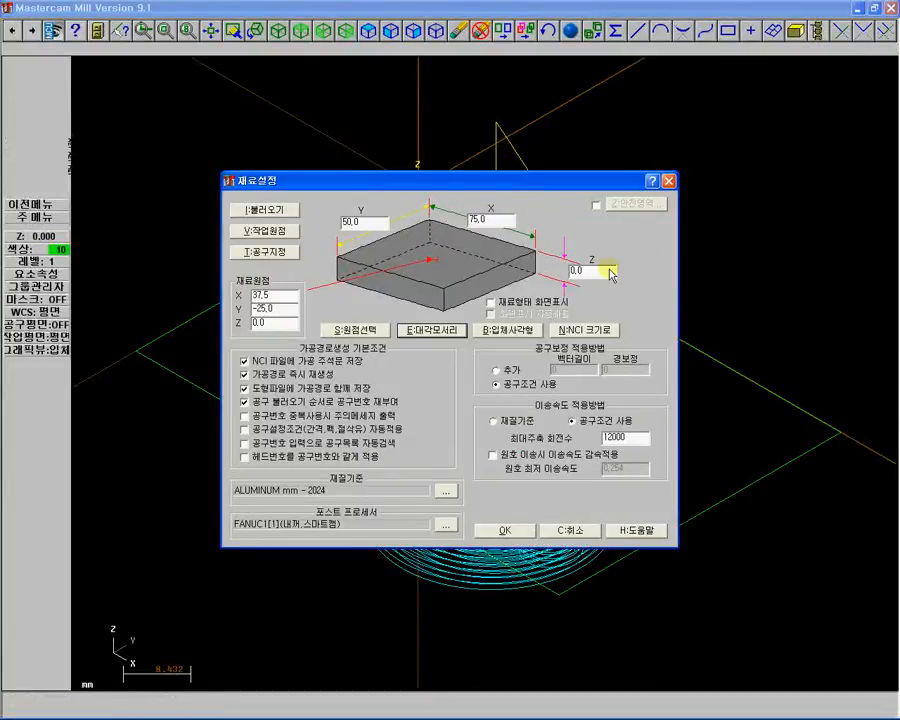
{"action": "double_click", "coordinate": [591, 271]}
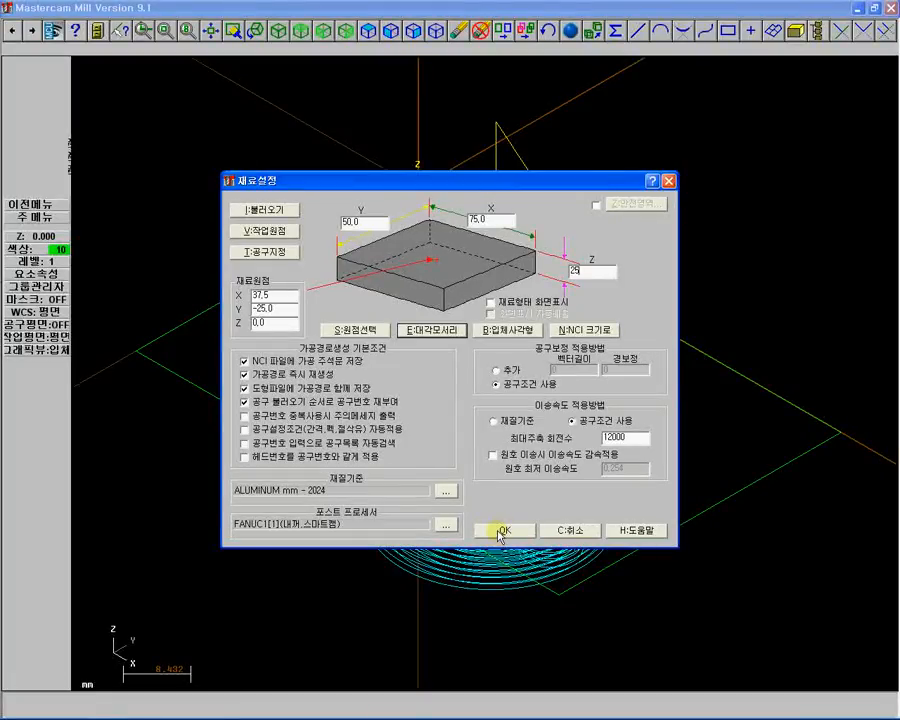
{"action": "left_click", "coordinate": [500, 531]}
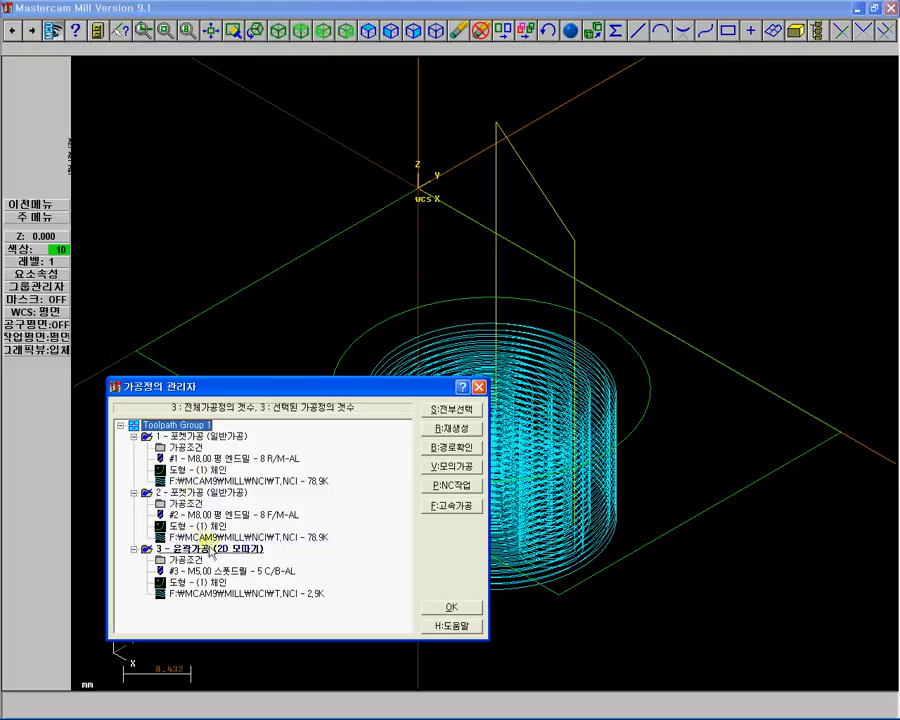
Open the second pocket operation's parameters and set the side stock allowance to -0.01 and the floor stock to 0.
{"action": "left_click", "coordinate": [185, 505]}
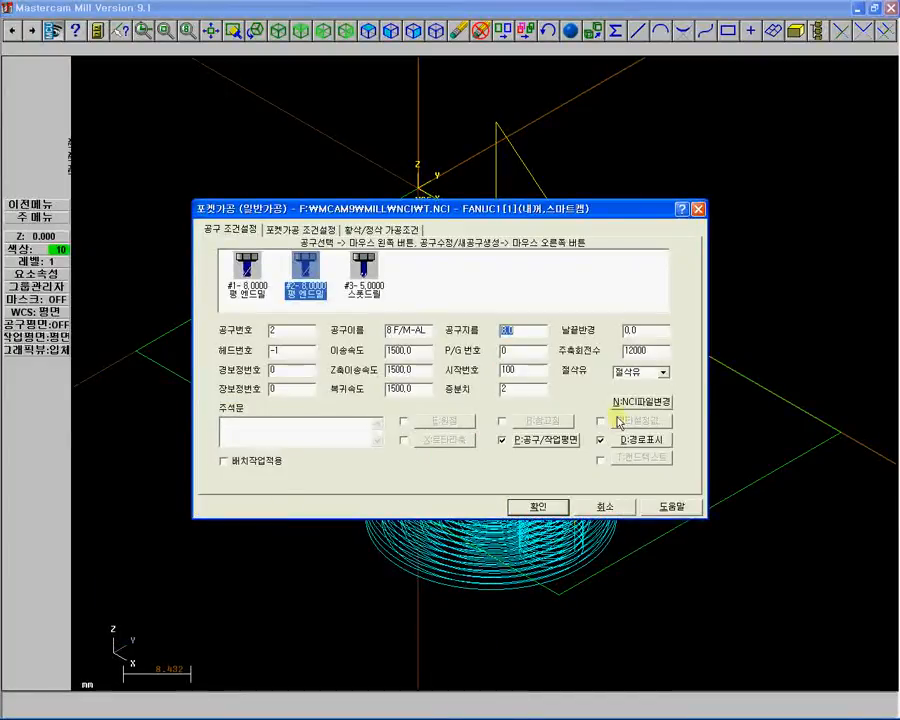
{"action": "left_click", "coordinate": [300, 229]}
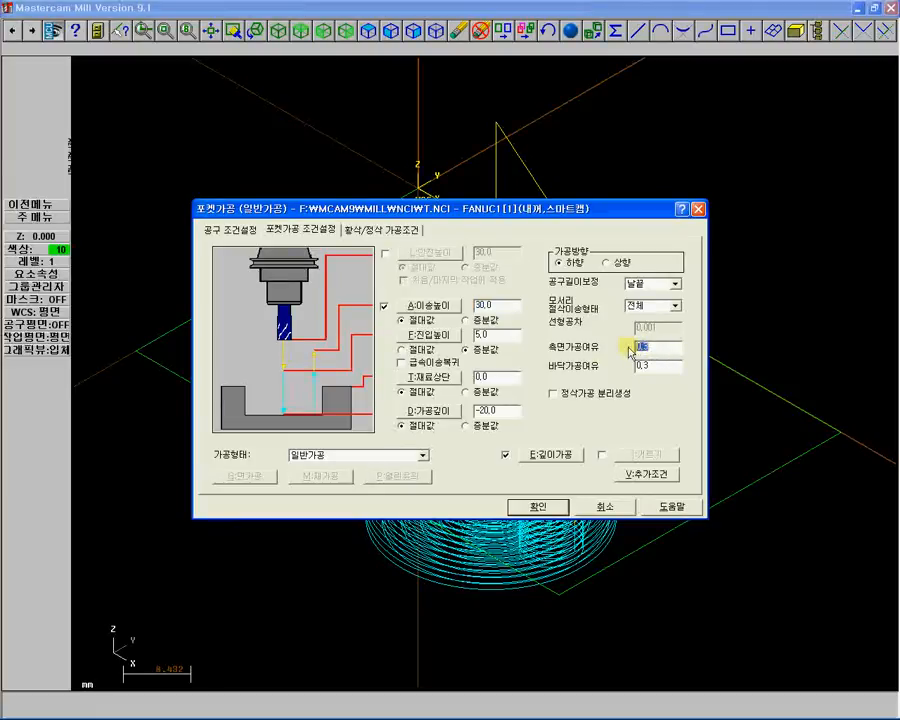
{"action": "type", "text": "-0.01"}
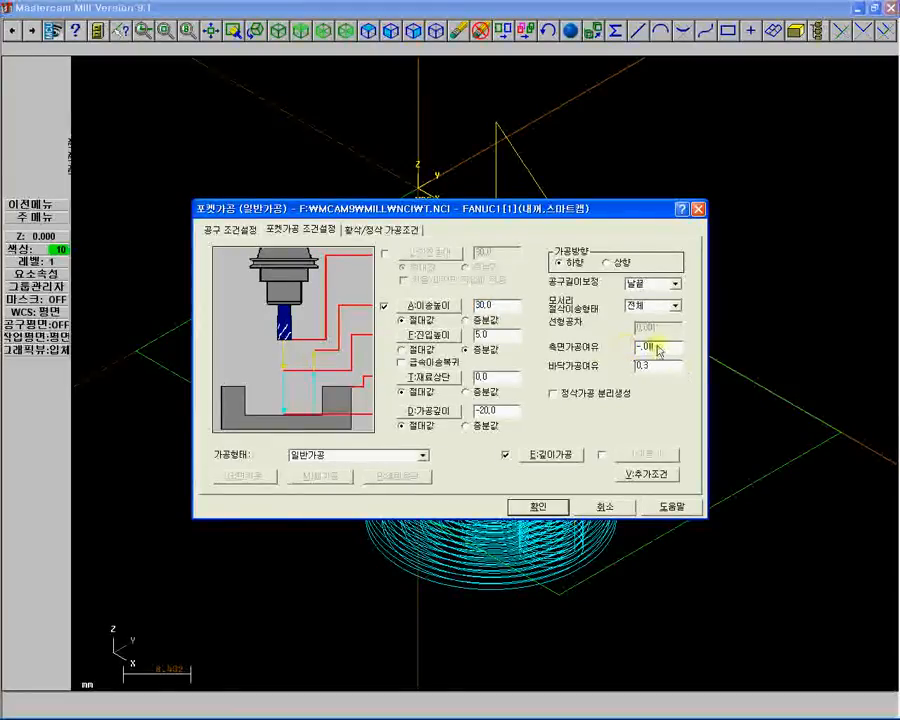
{"action": "left_click", "coordinate": [630, 366]}
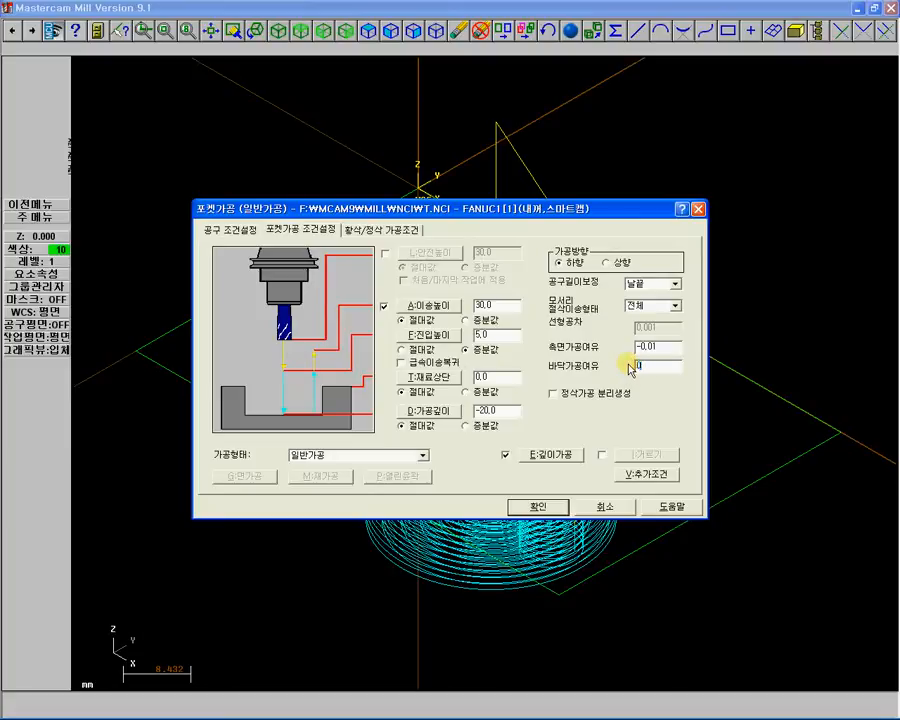
{"action": "left_click", "coordinate": [539, 507]}
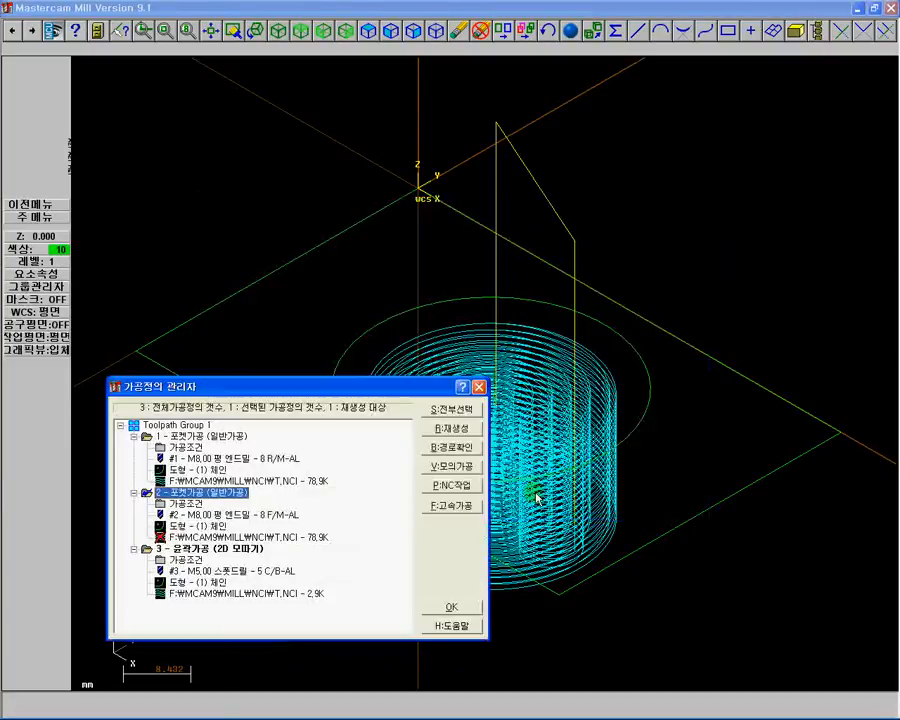
Regenerate the modified pocket toolpath, select all operations, and run a solid verification at increased speed.
{"action": "left_click", "coordinate": [430, 429]}
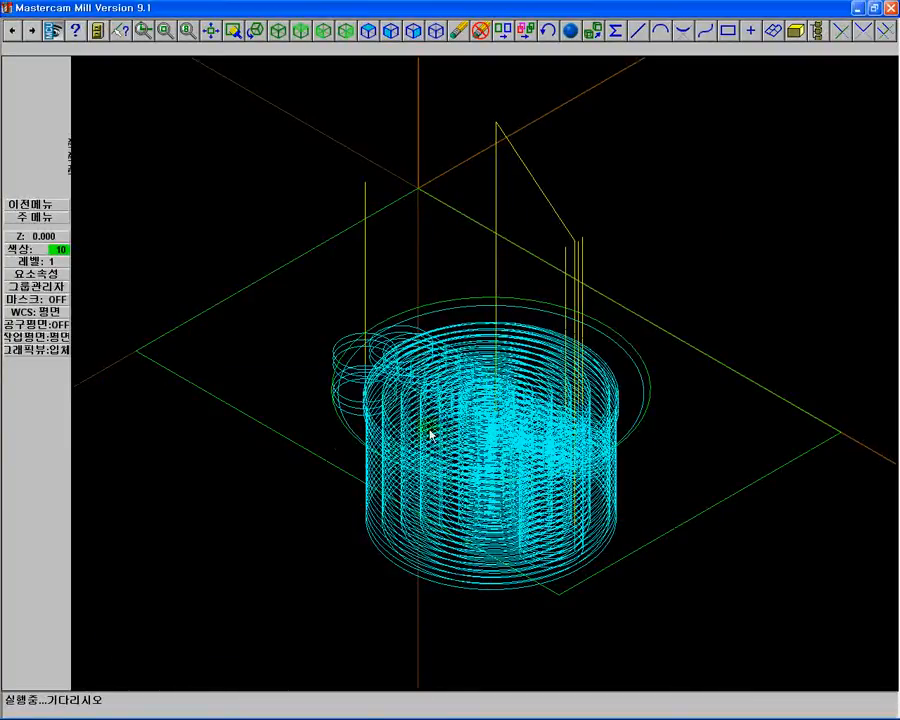
{"action": "left_click", "coordinate": [459, 410]}
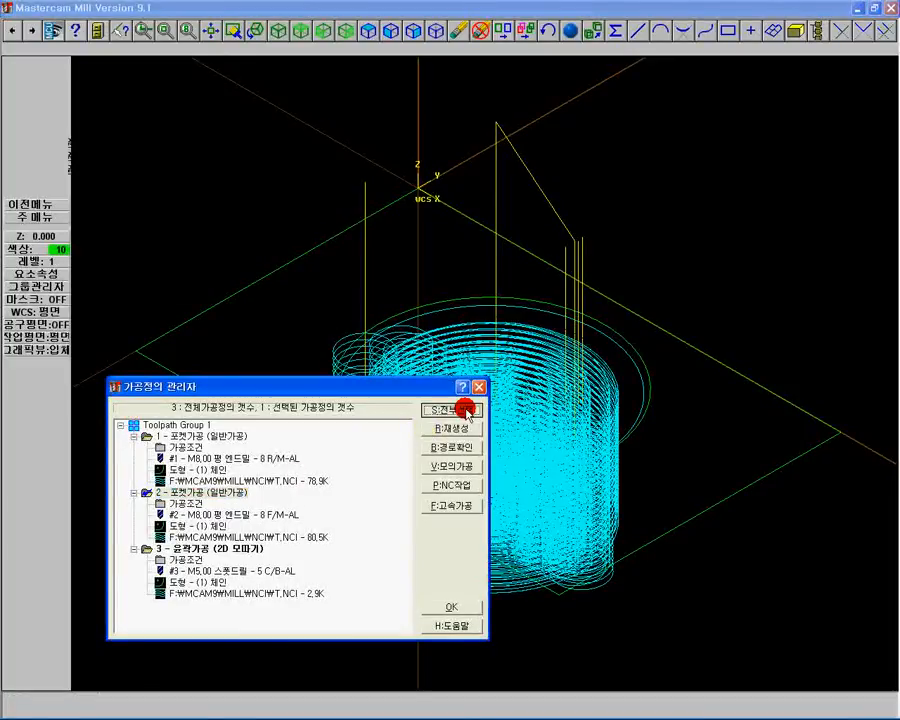
{"action": "left_click", "coordinate": [456, 474]}
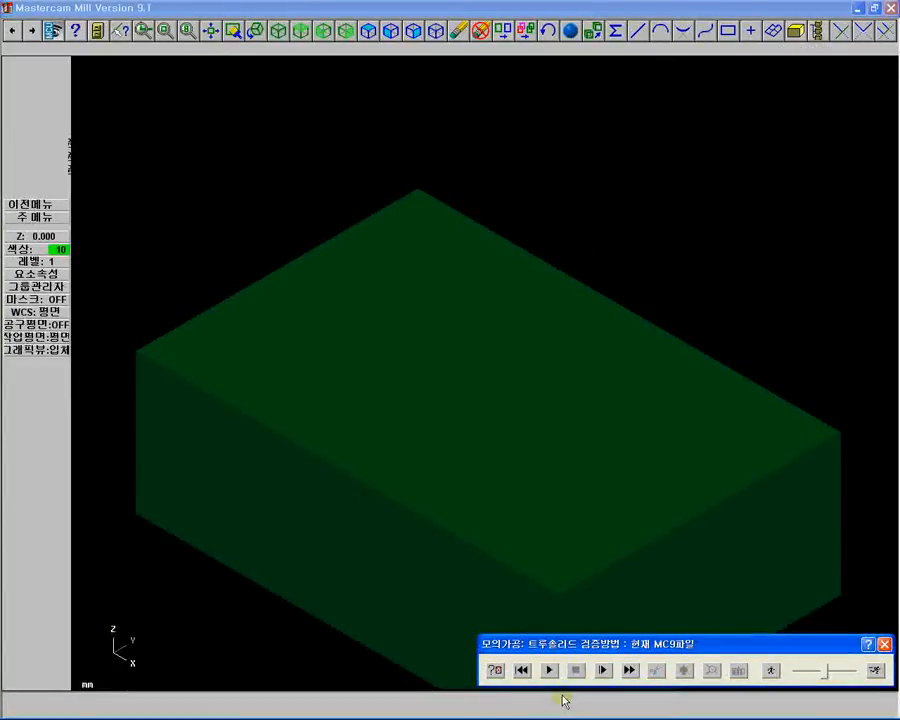
{"action": "left_click", "coordinate": [550, 670]}
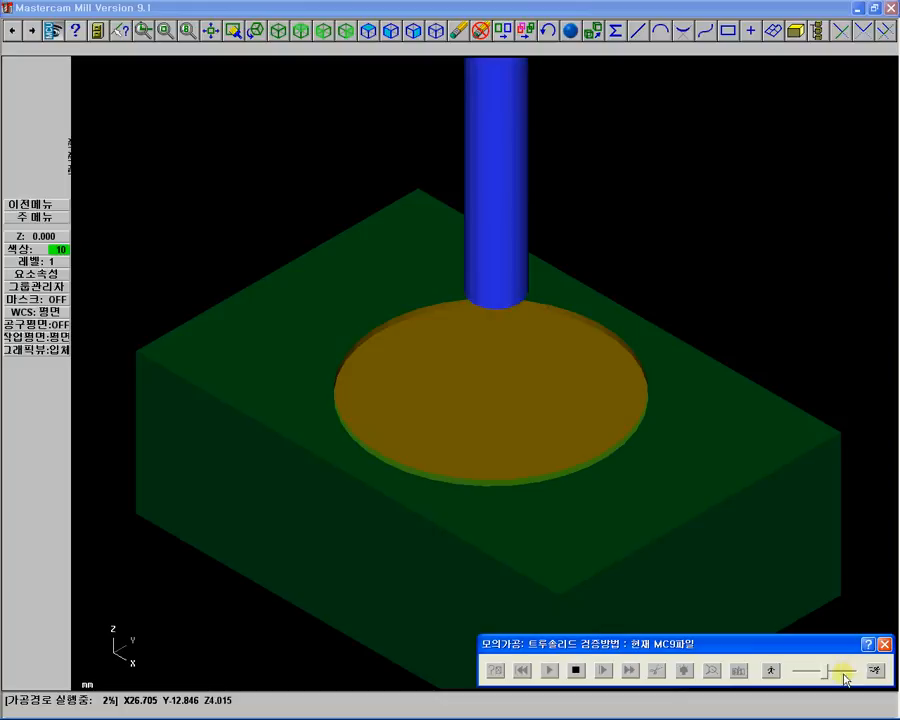
{"action": "left_click_drag", "start_coordinate": [827, 680], "coordinate": [854, 675]}
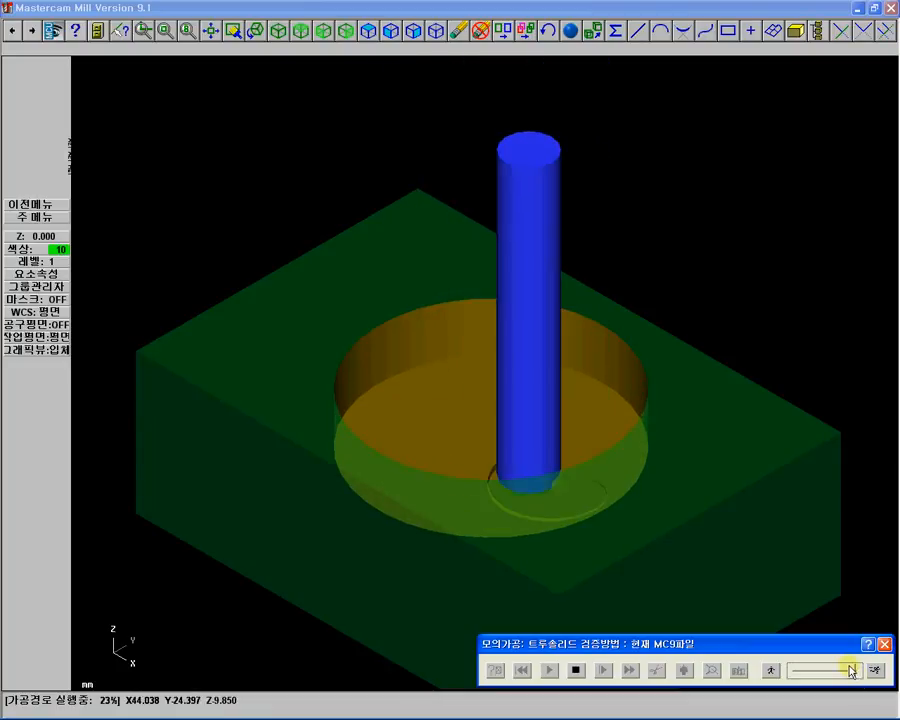
{"action": "left_click_drag", "start_coordinate": [850, 668], "coordinate": [868, 676]}
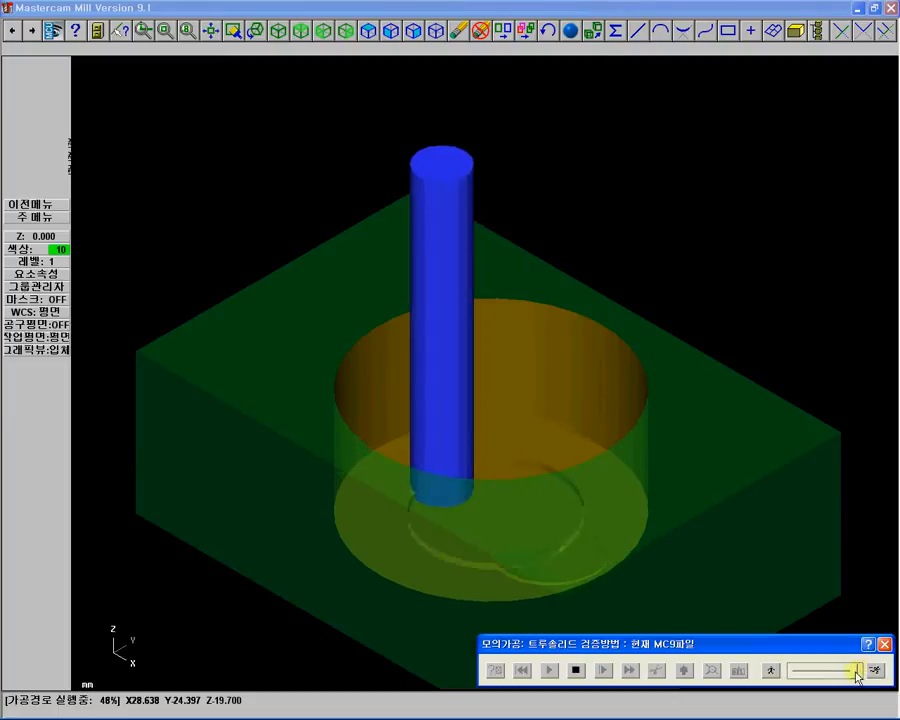
{"action": "left_click_drag", "start_coordinate": [853, 677], "coordinate": [847, 677]}
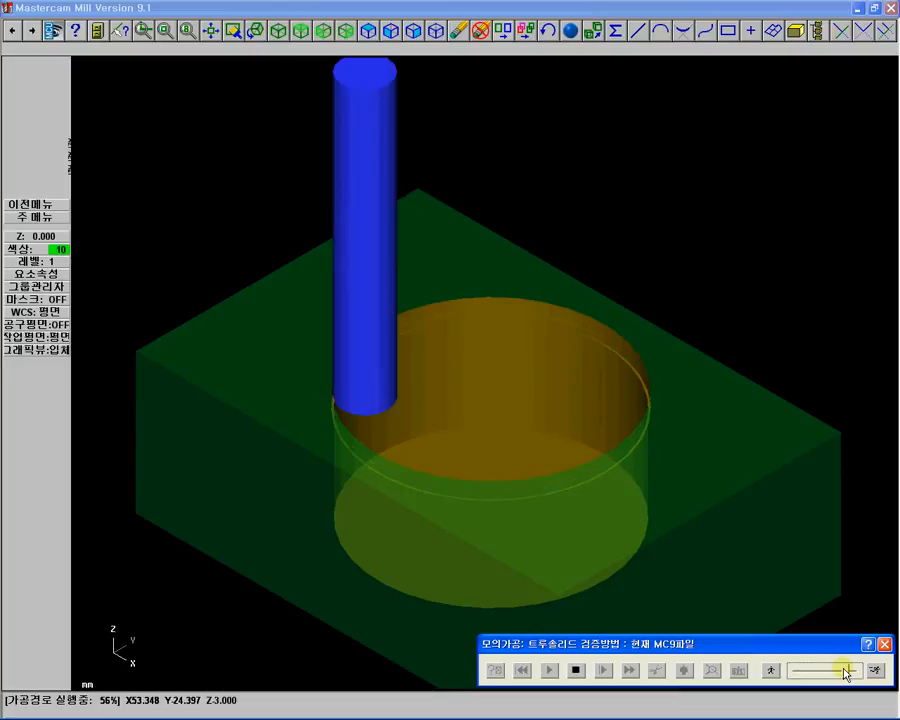
{"action": "left_click", "coordinate": [885, 646]}
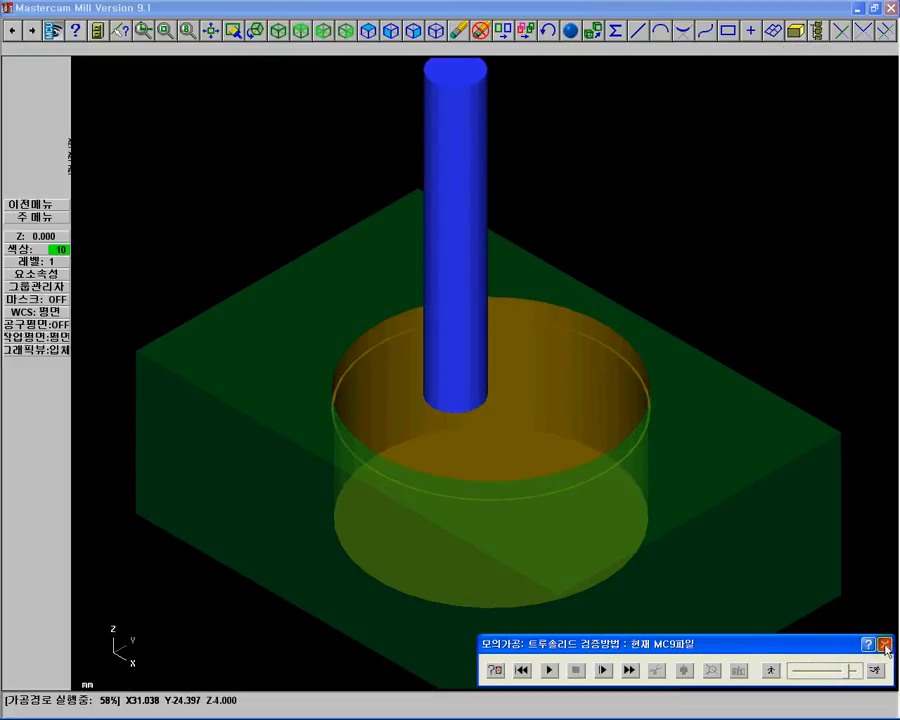
{"action": "left_click", "coordinate": [885, 646]}
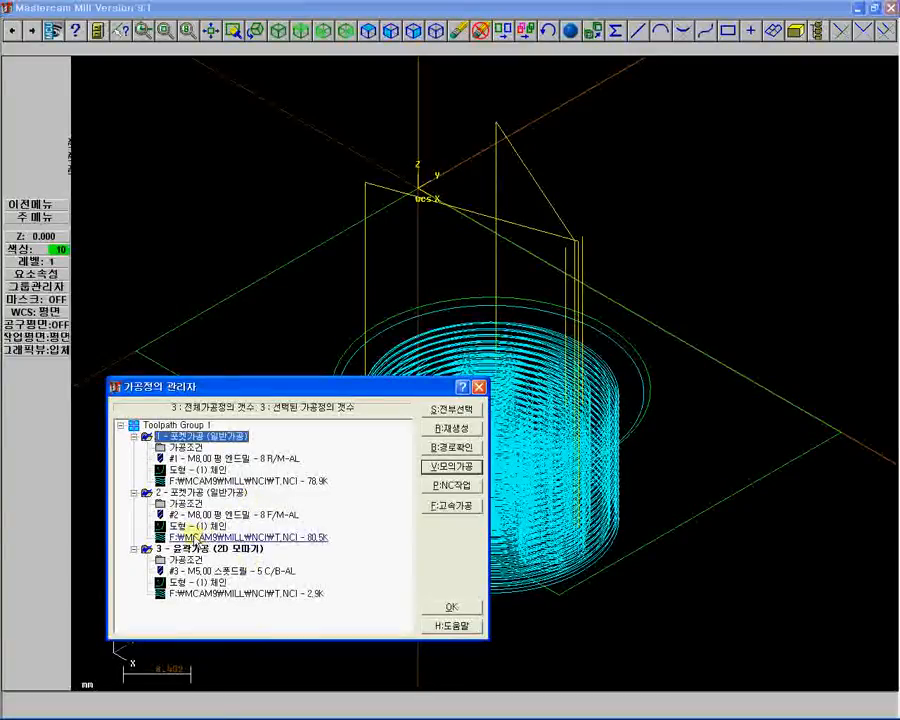
Reopen the second pocket operation's parameters, accept them, and regenerate its toolpath.
{"action": "left_click", "coordinate": [184, 503]}
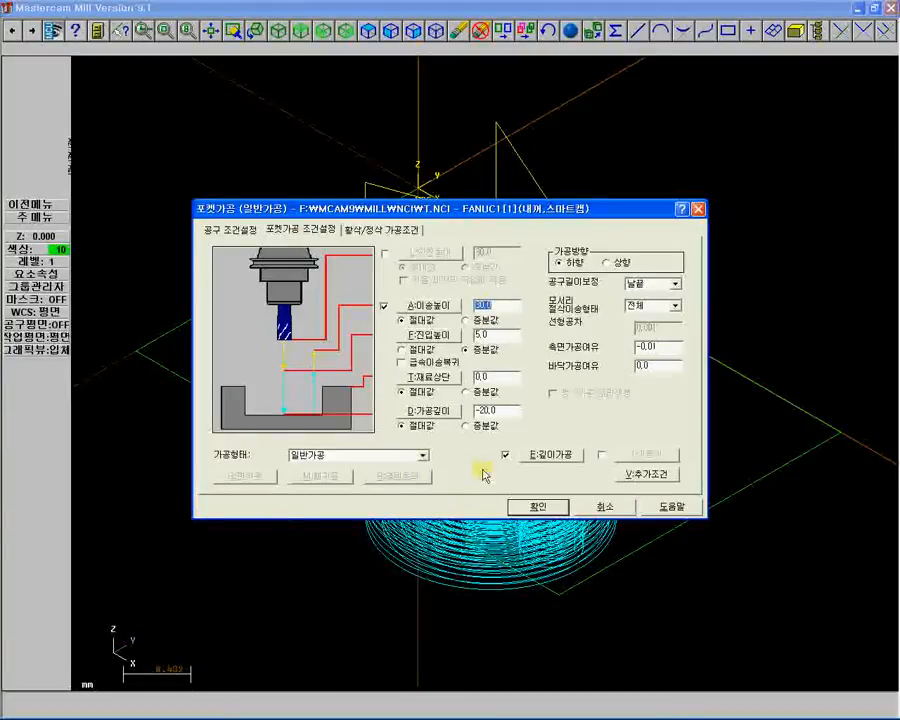
{"action": "left_click", "coordinate": [528, 505]}
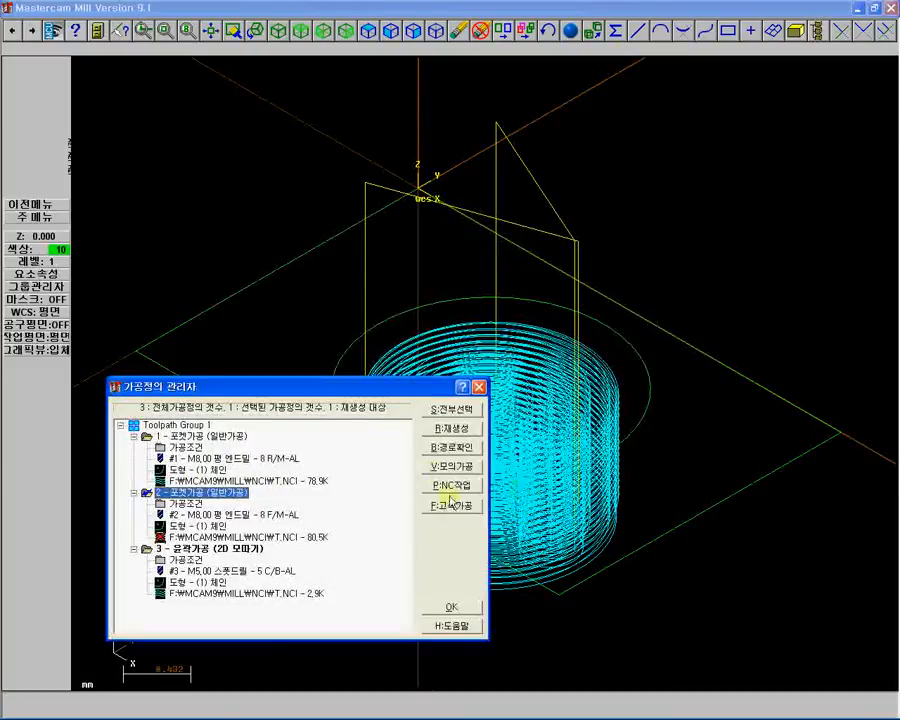
{"action": "left_click", "coordinate": [452, 430]}
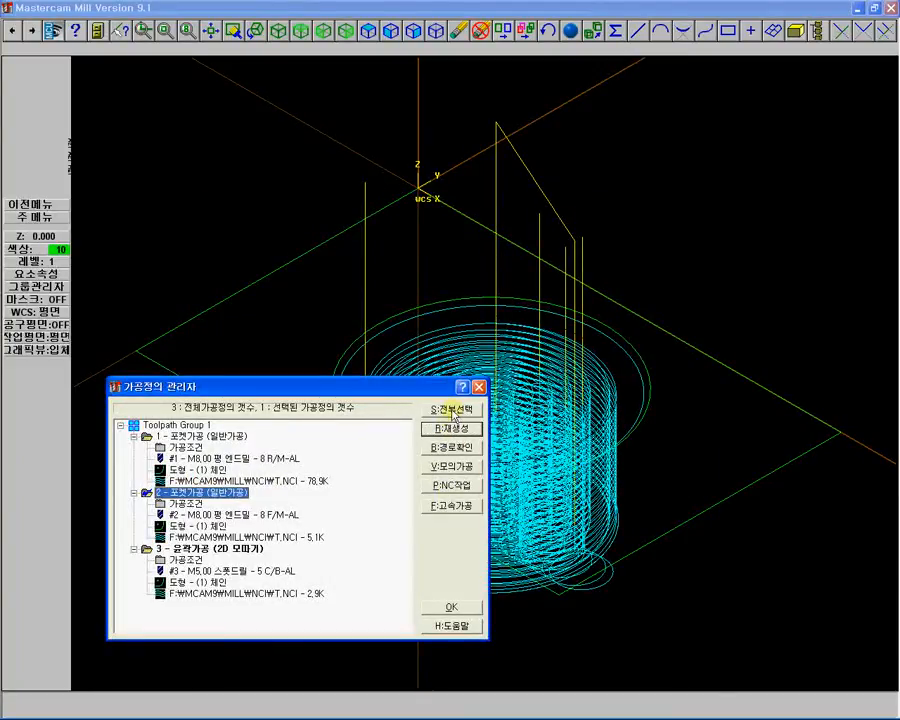
Select all operations and run the solid verification again at higher simulation speed.
{"action": "left_click", "coordinate": [452, 410]}
{"action": "left_click", "coordinate": [452, 466]}
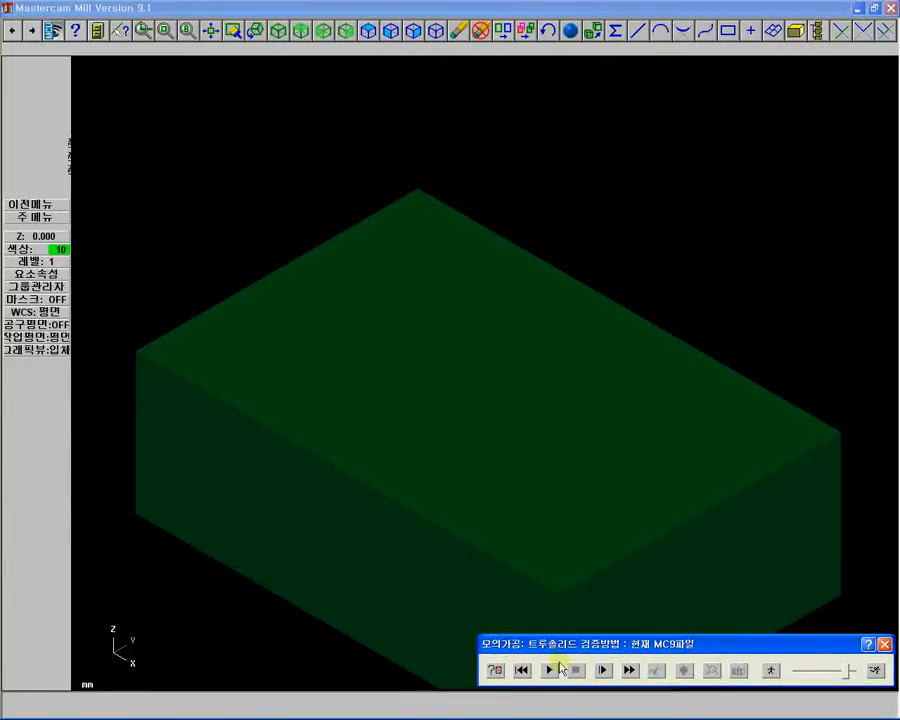
{"action": "left_click", "coordinate": [546, 670]}
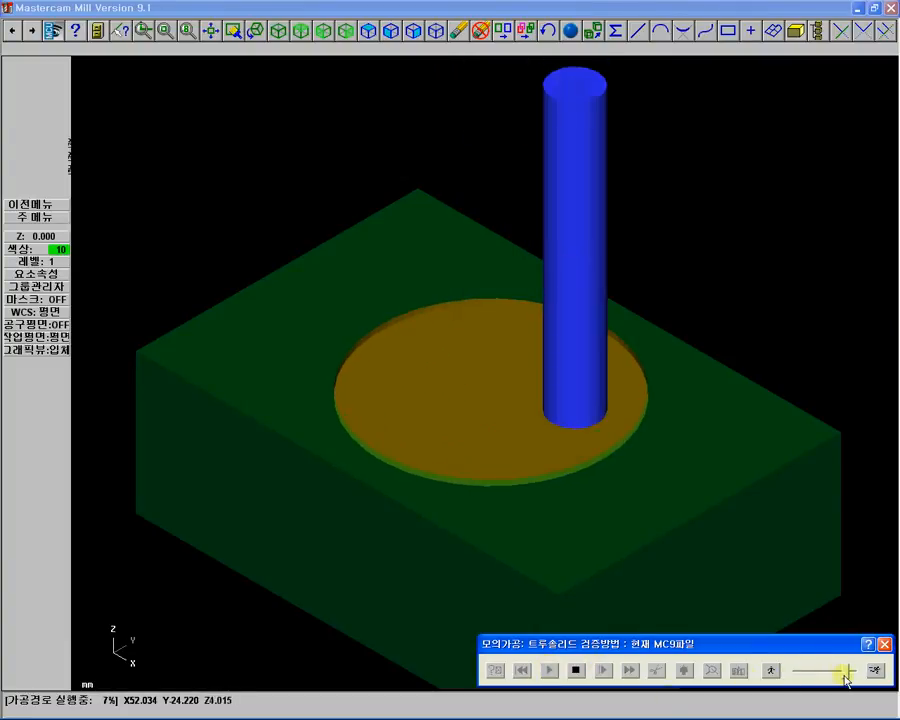
{"action": "left_click_drag", "start_coordinate": [847, 672], "coordinate": [859, 672]}
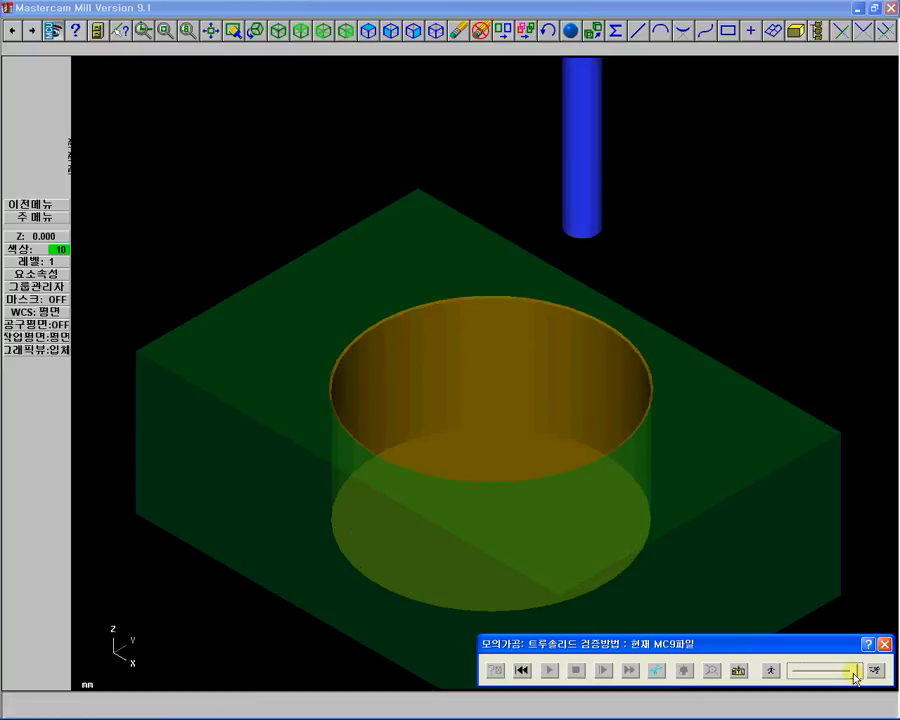
{"action": "left_click", "coordinate": [884, 644]}
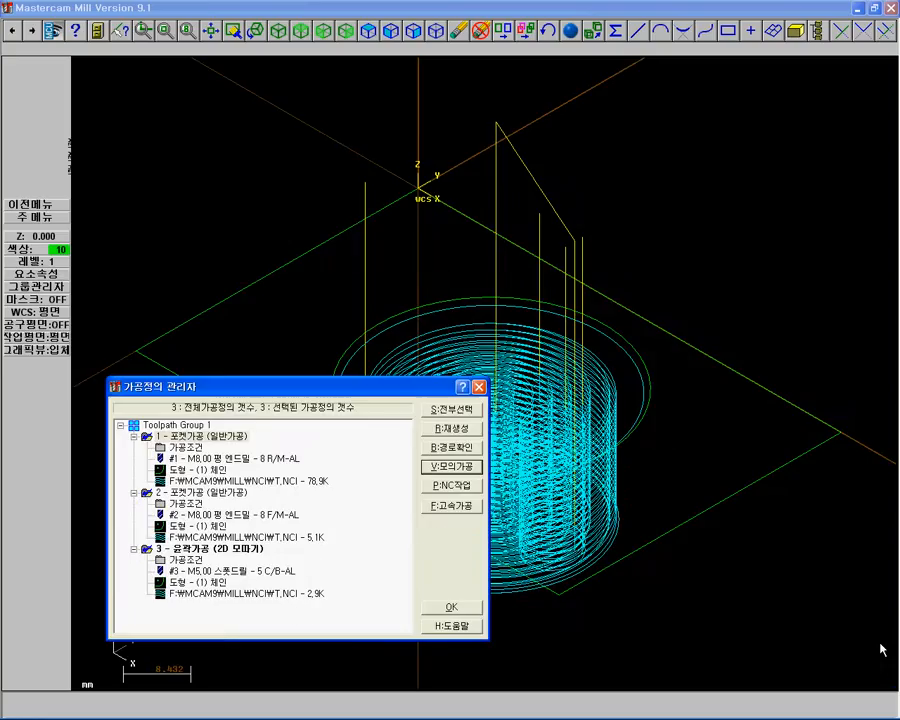